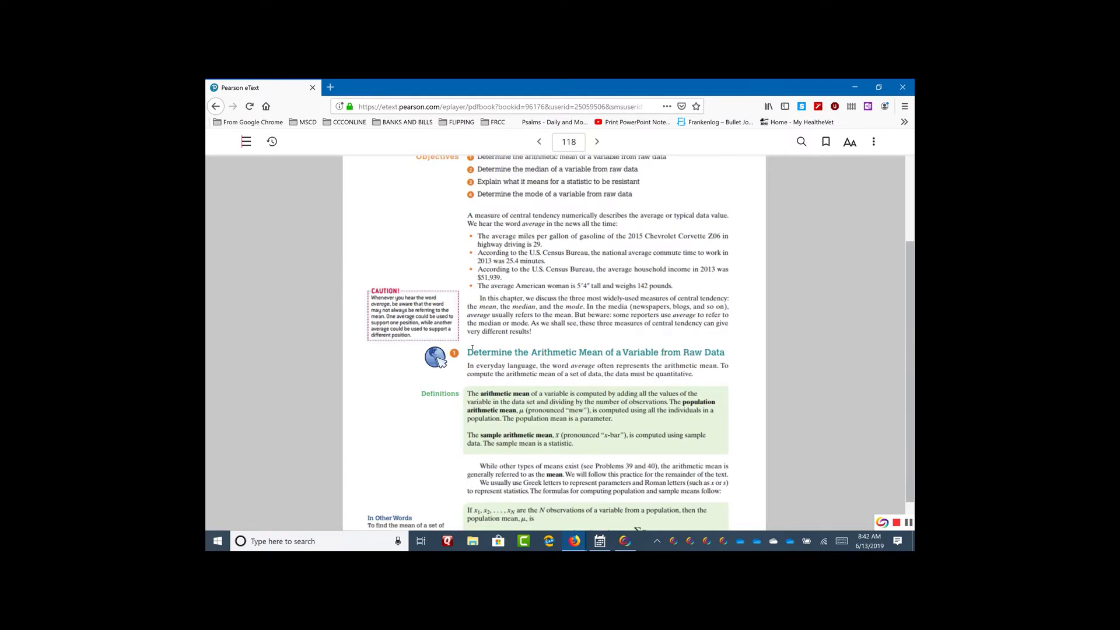
Step: Read the textbook's pages 118 to 120 on determining the arithmetic mean and the median from raw data
scroll(472, 349, down, 1)
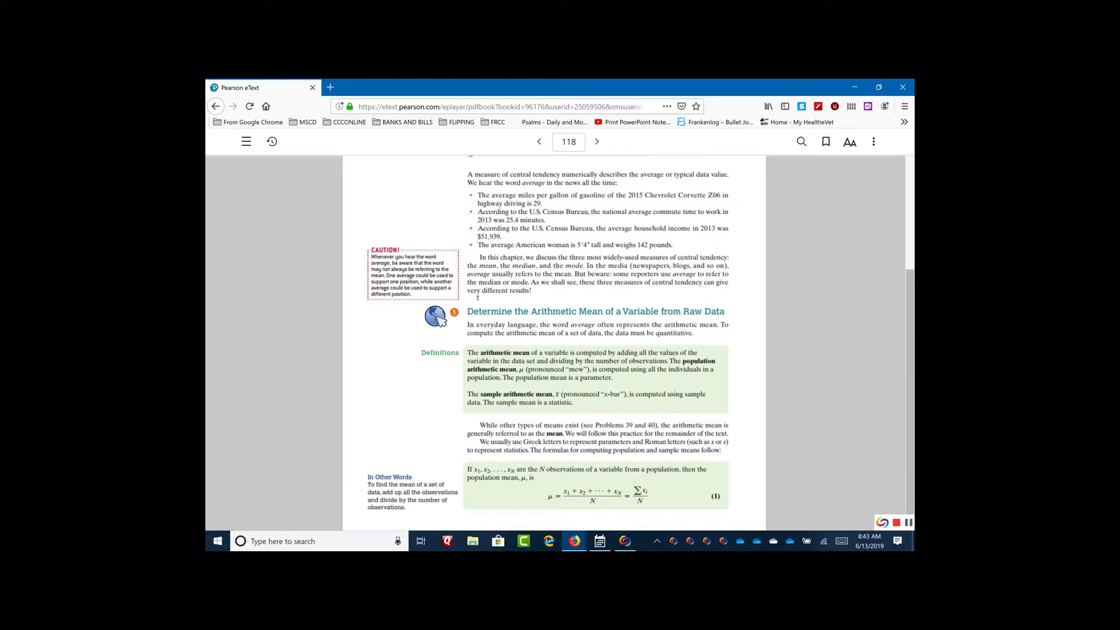
click(596, 141)
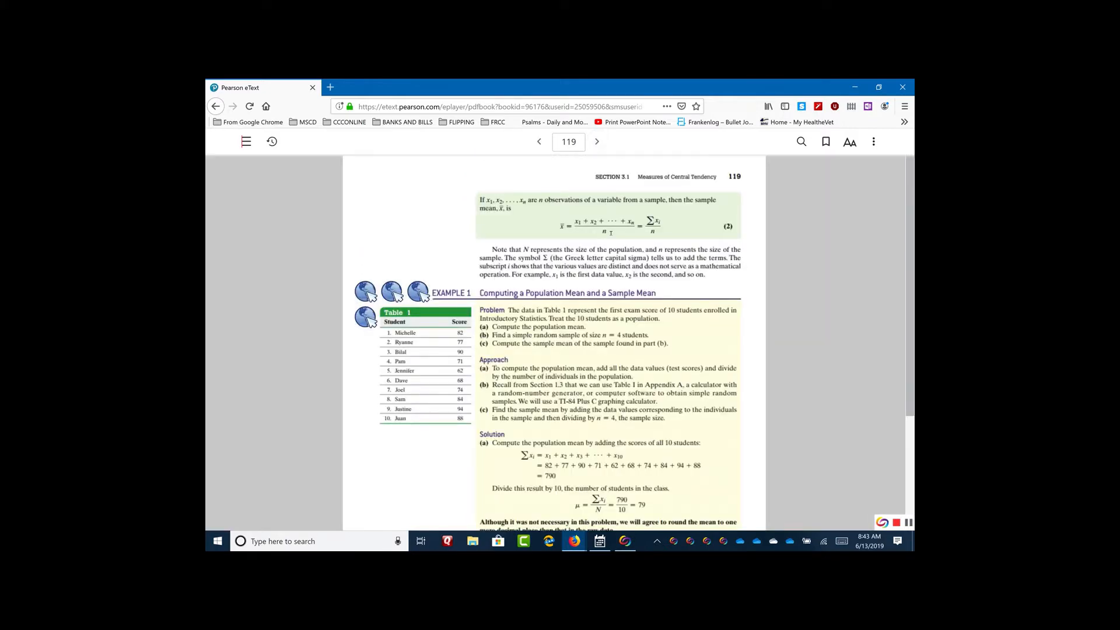
scroll(611, 232, down, 3)
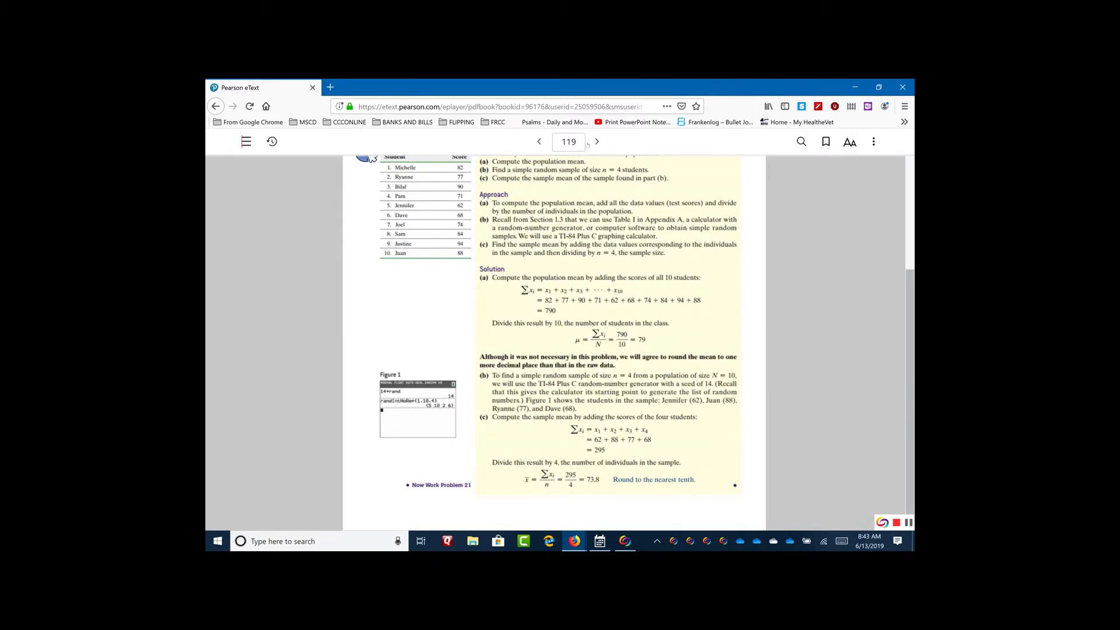
click(597, 141)
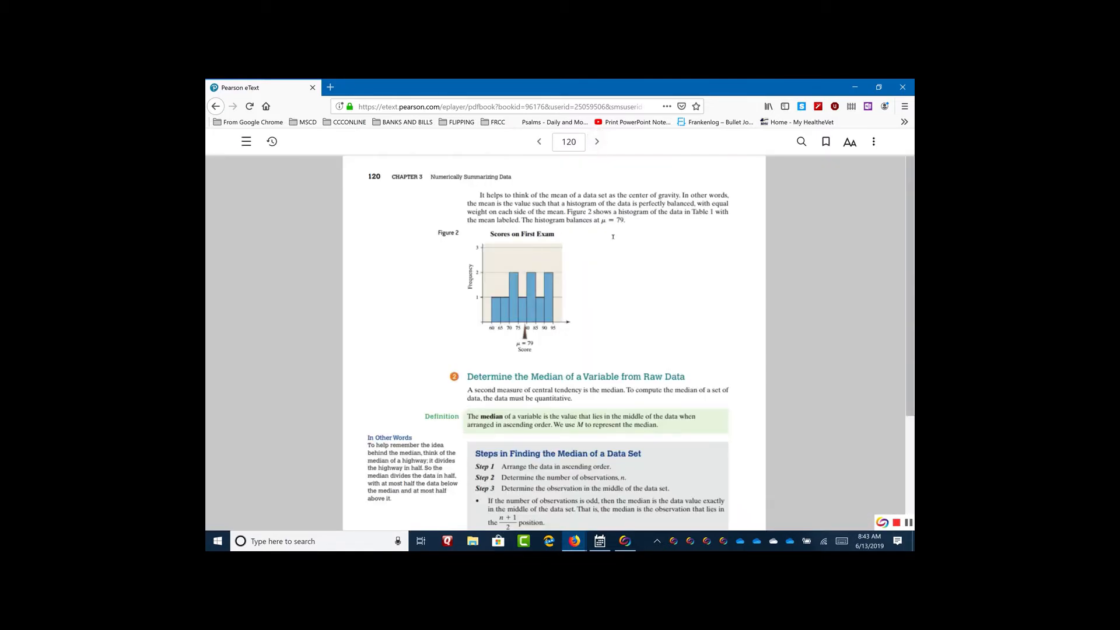
scroll(612, 236, down, 2)
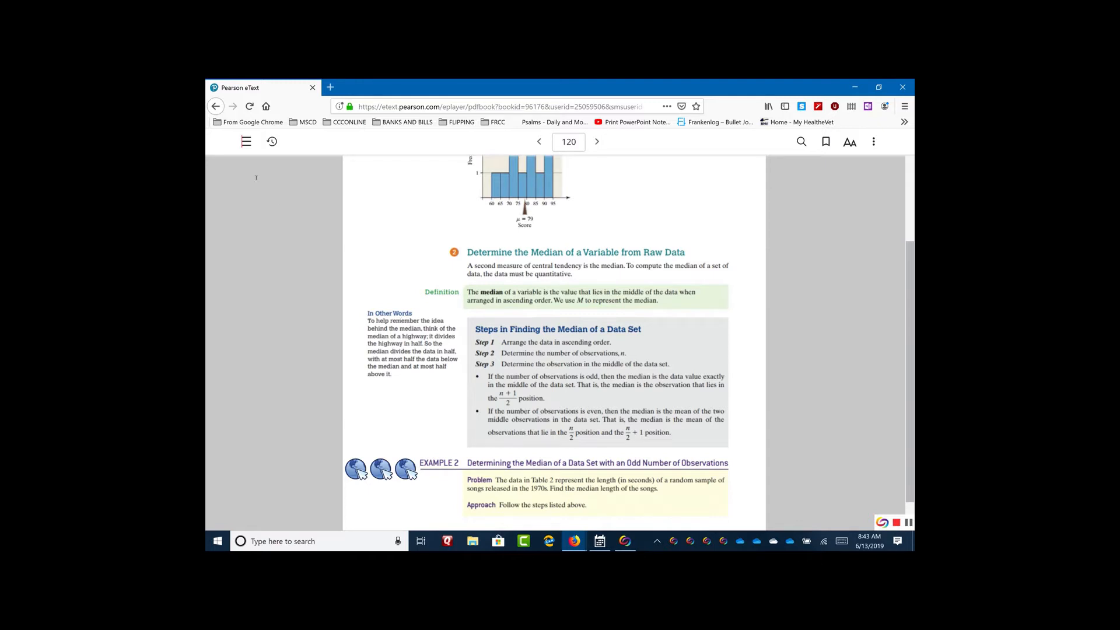
Step: Open section 3.2 Measures of Dispersion under Chapter 3 in the textbook's table of contents
click(246, 141)
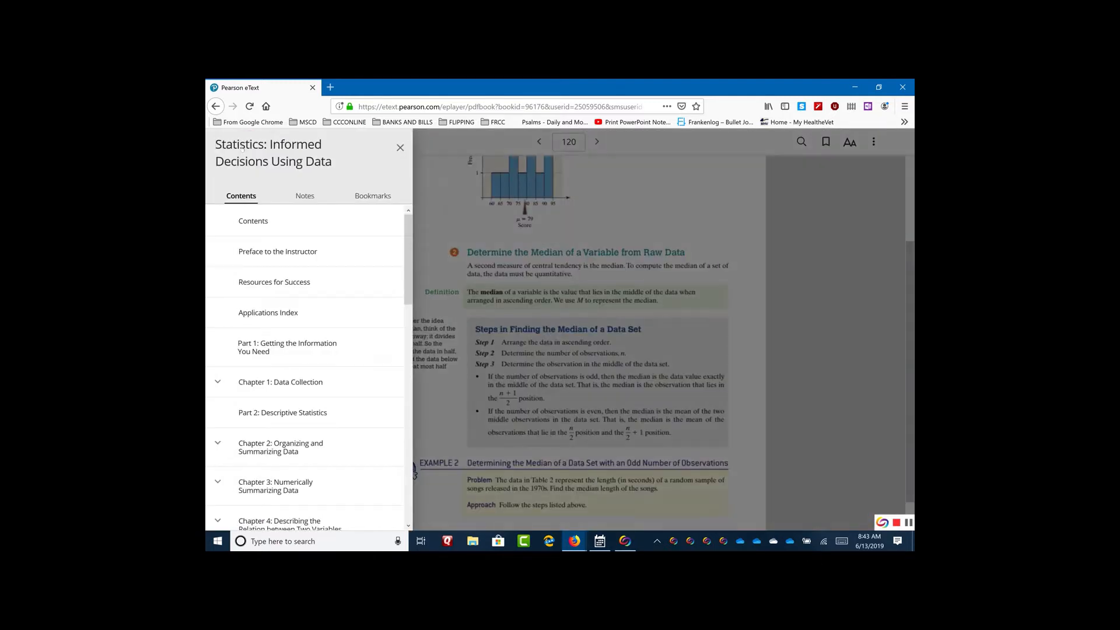
scroll(270, 420, down, 3)
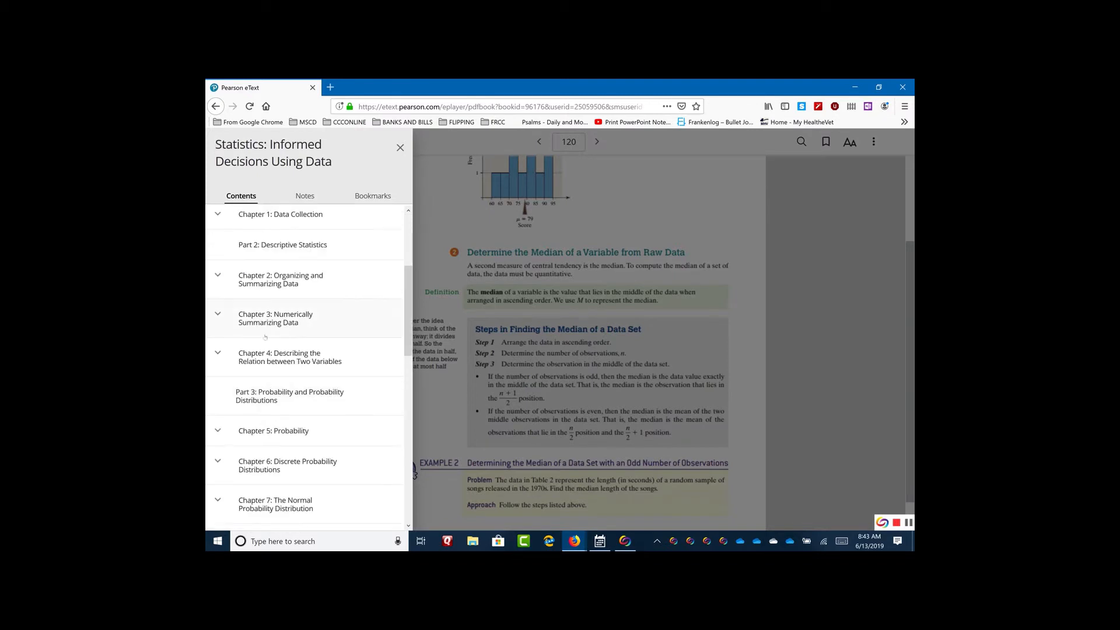
click(216, 315)
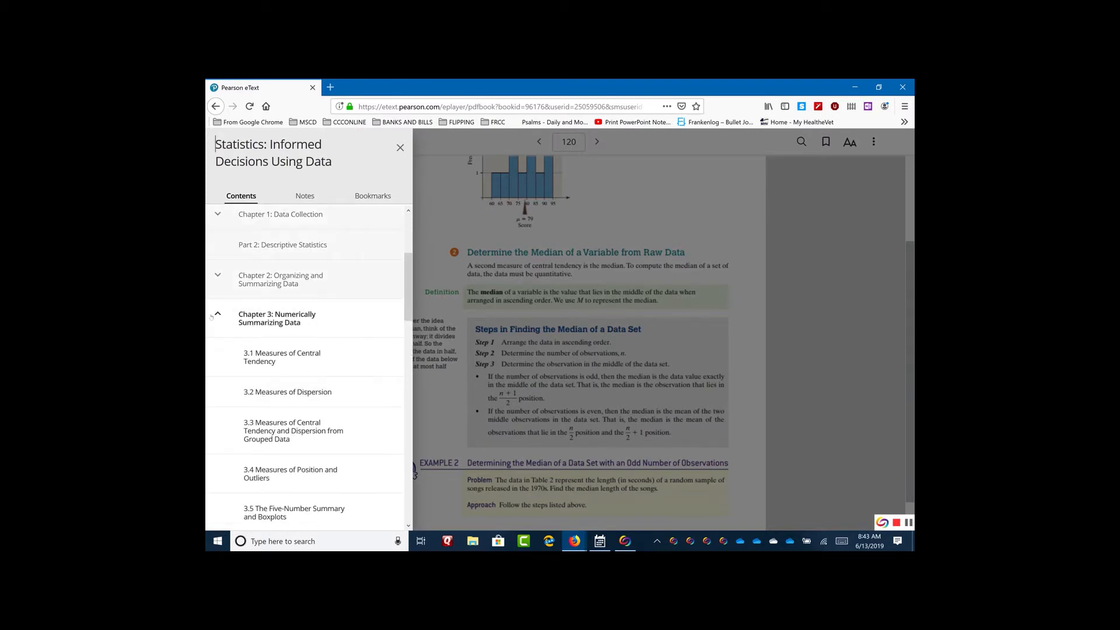
click(262, 395)
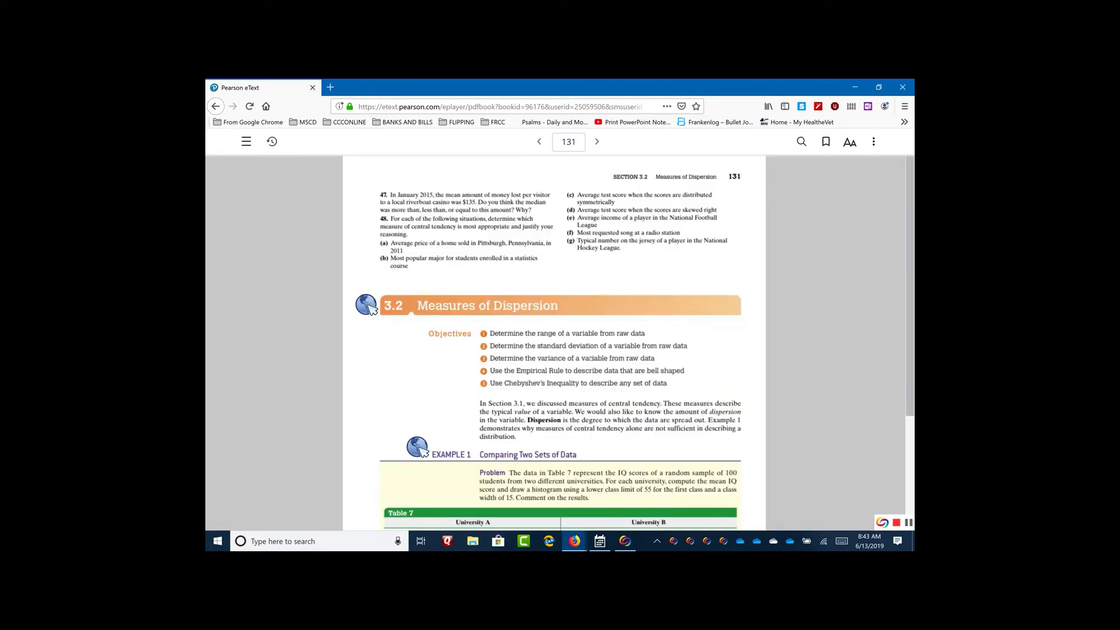
Step: Read Example 1 comparing two sets of data and the range definition with its example on pages 131 and 132
scroll(637, 324, down, 3)
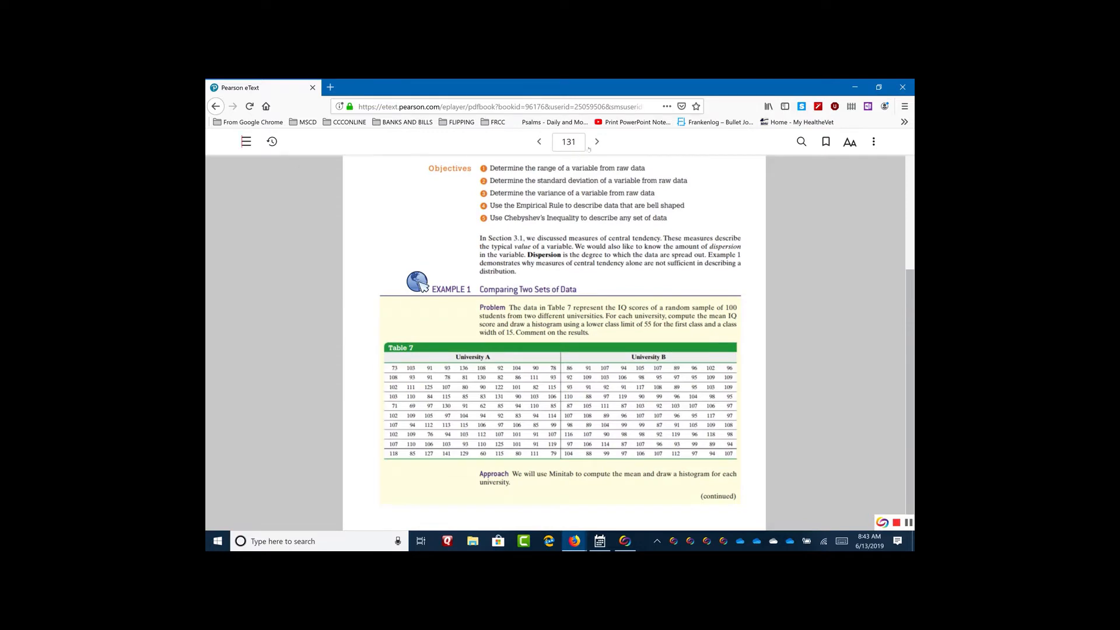
click(590, 146)
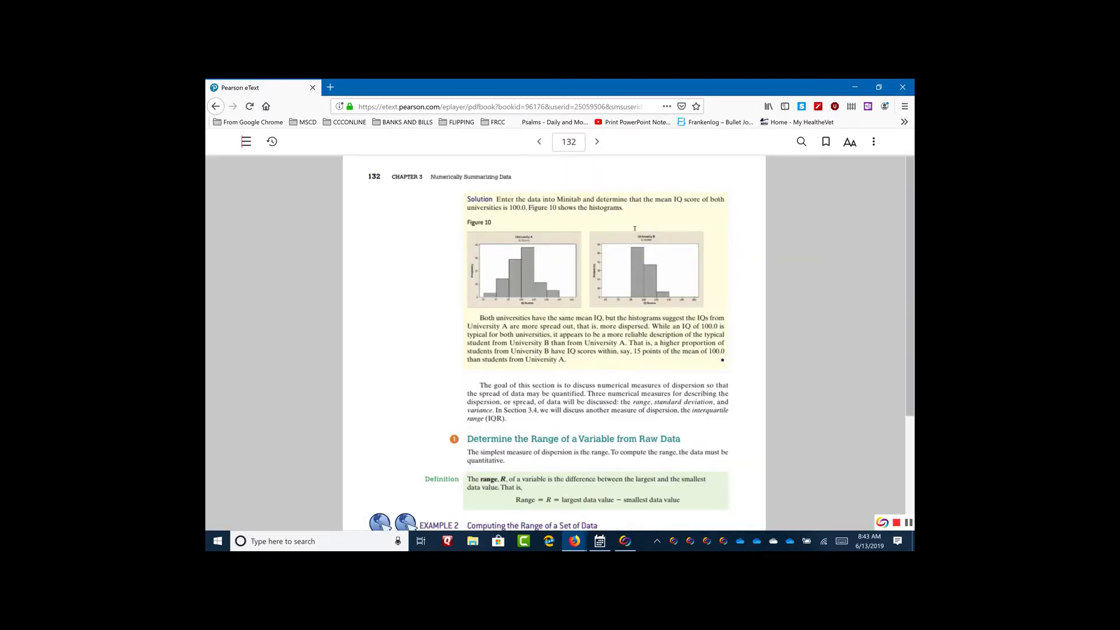
scroll(634, 229, down, 3)
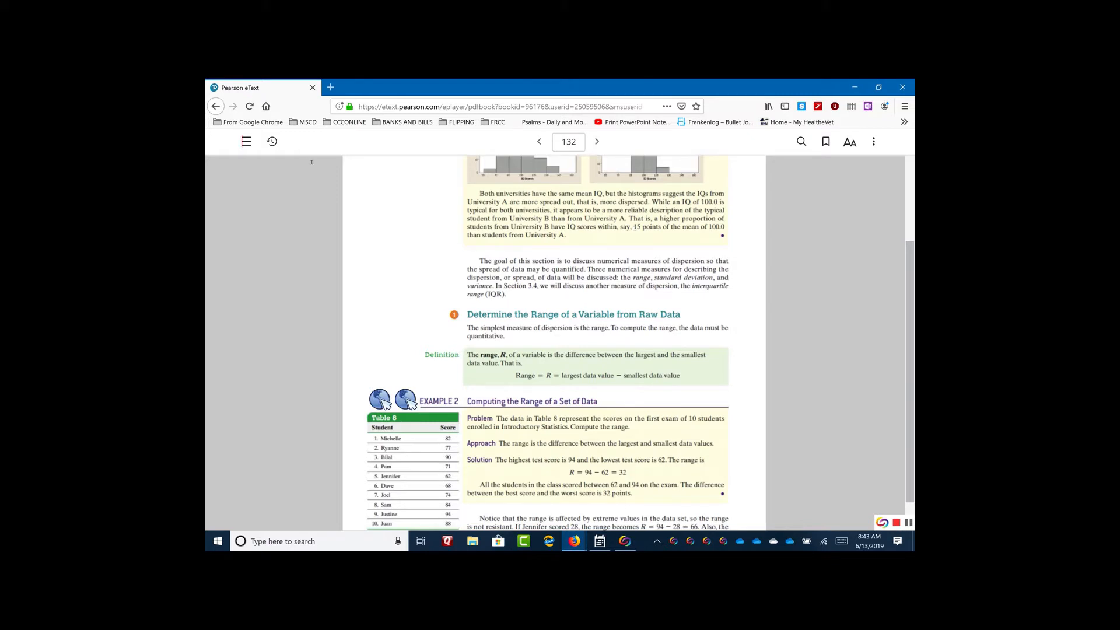
Step: Examine the population and sample standard deviation definitions, formulas and examples on textbook pages 133 to 135
click(596, 146)
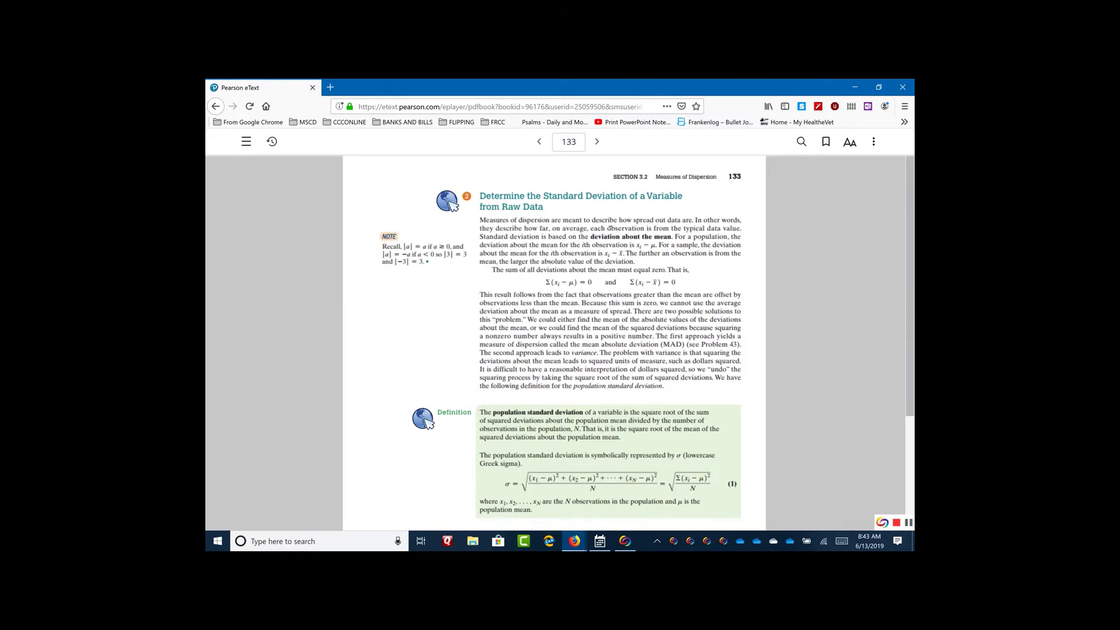
scroll(610, 228, down, 2)
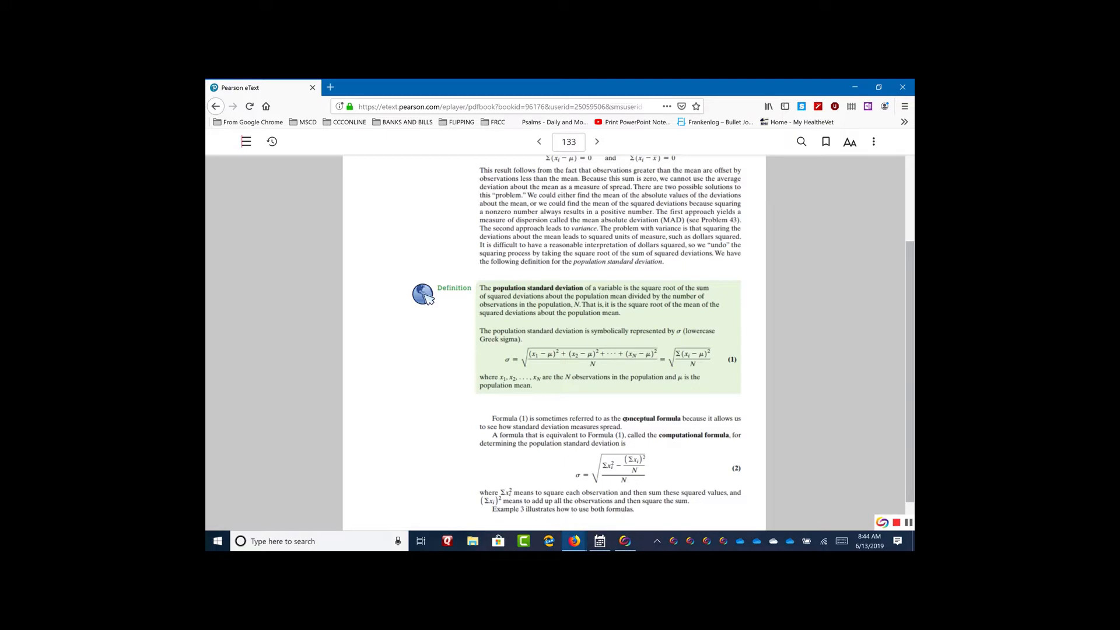
scroll(563, 354, down, 1)
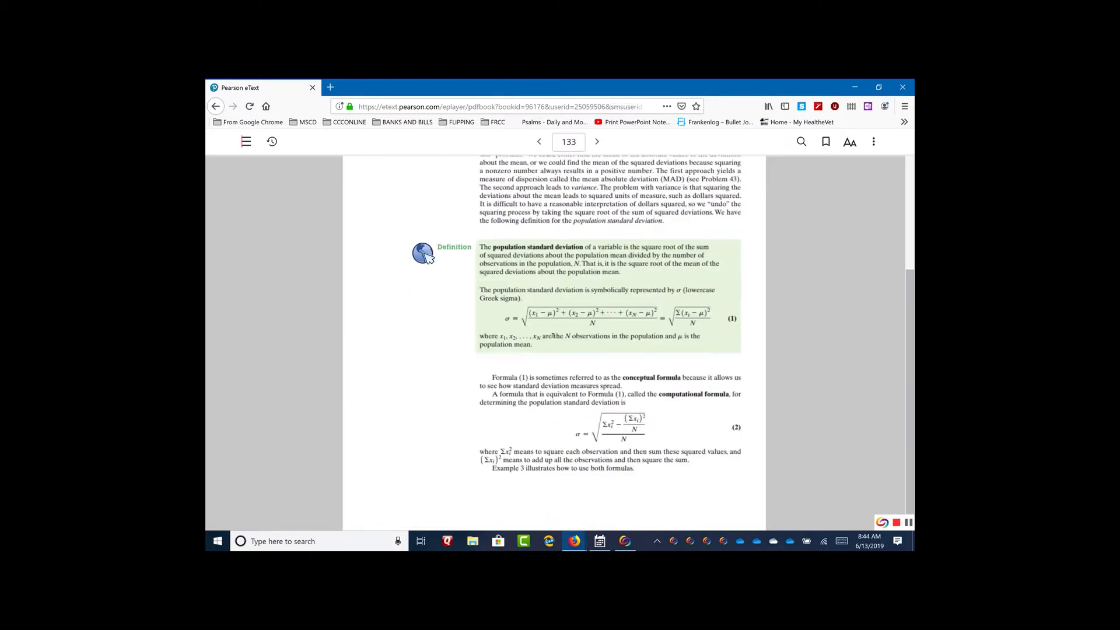
click(596, 141)
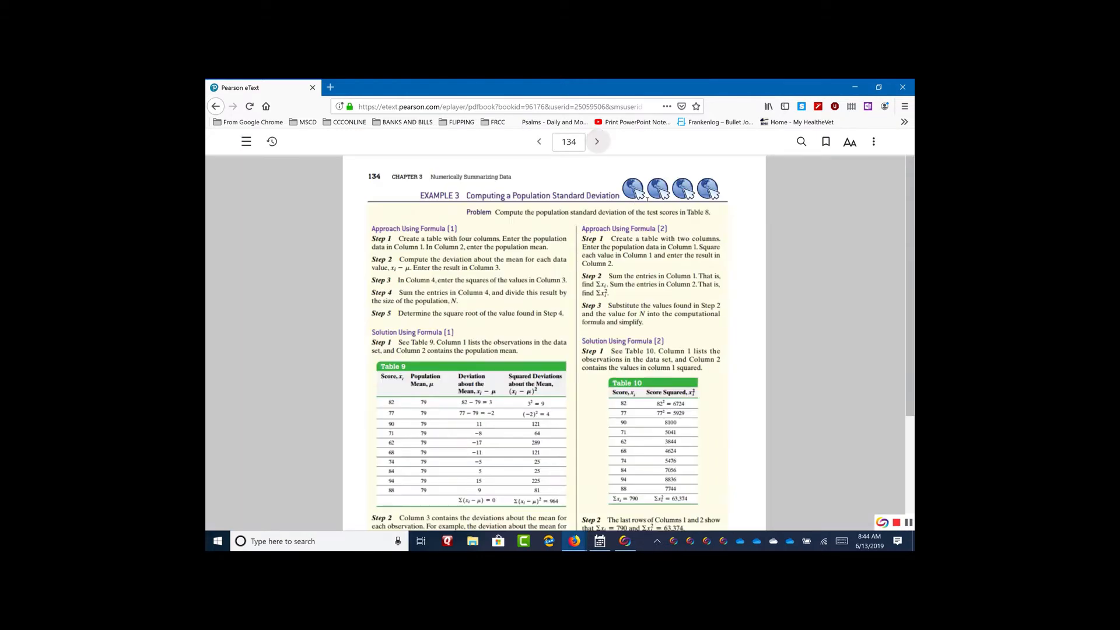
scroll(648, 252, down, 2)
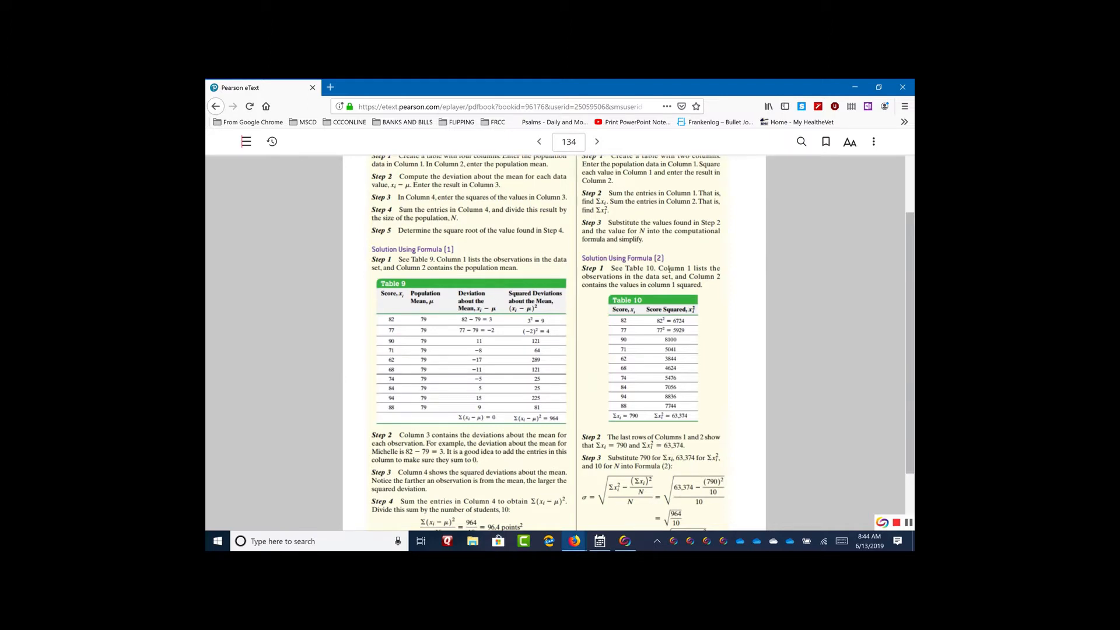
click(597, 141)
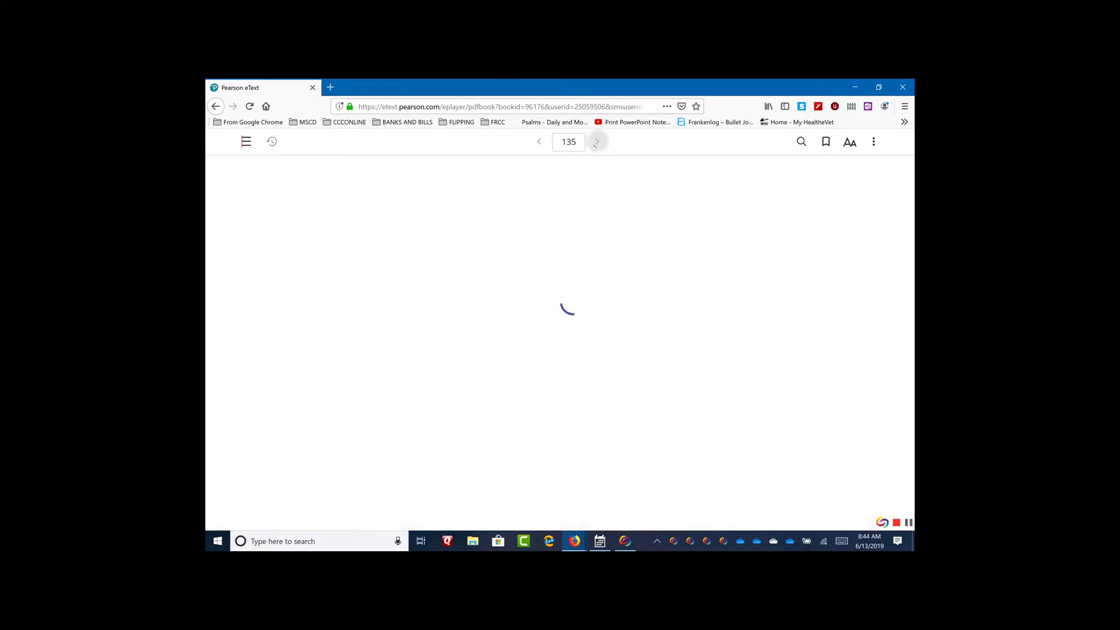
scroll(620, 259, down, 3)
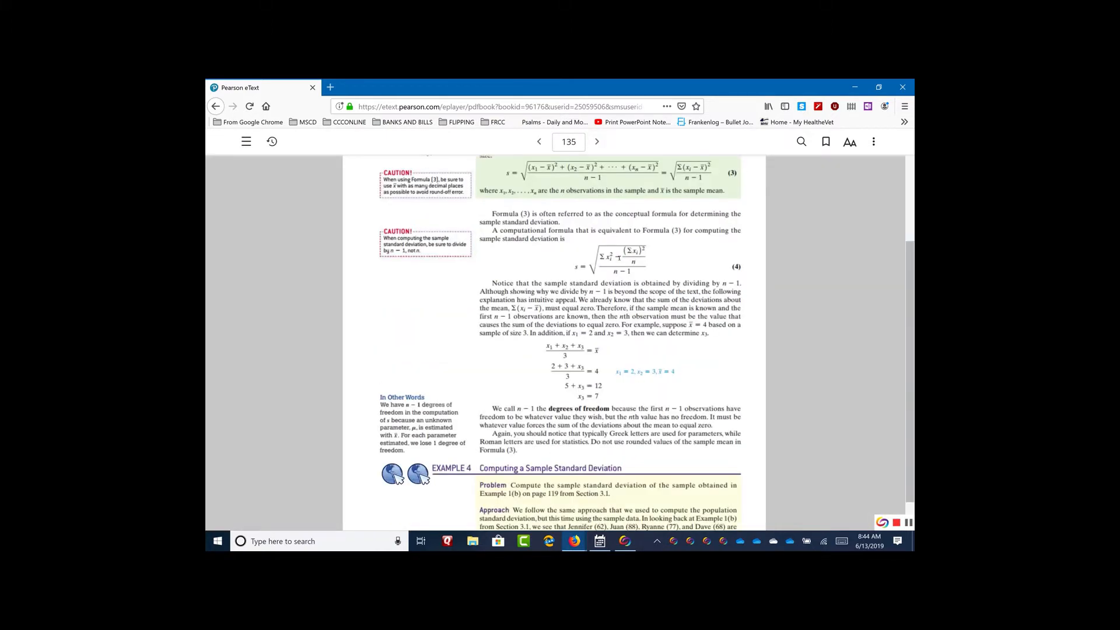
scroll(619, 258, down, 1)
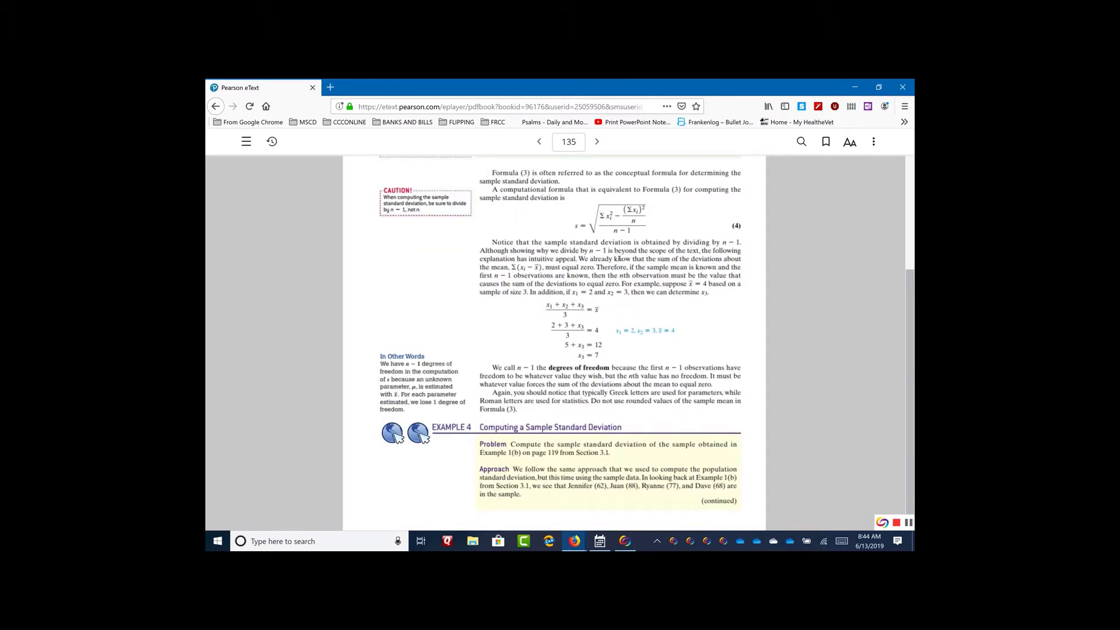
Step: Minimize the textbook window and switch to the Module 2 homework page
click(849, 89)
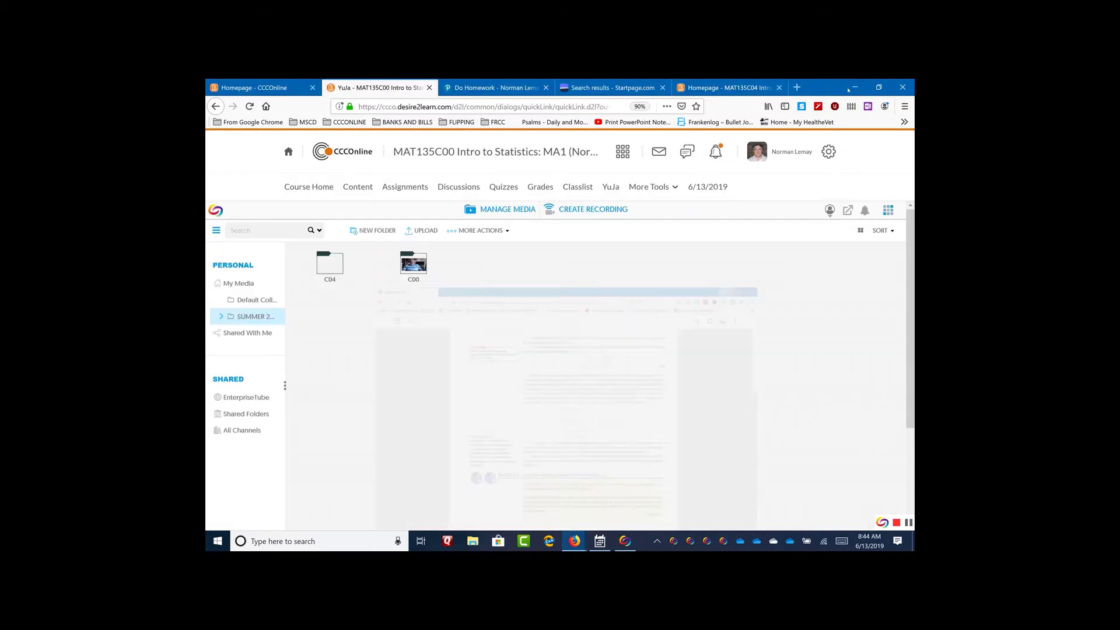
click(489, 89)
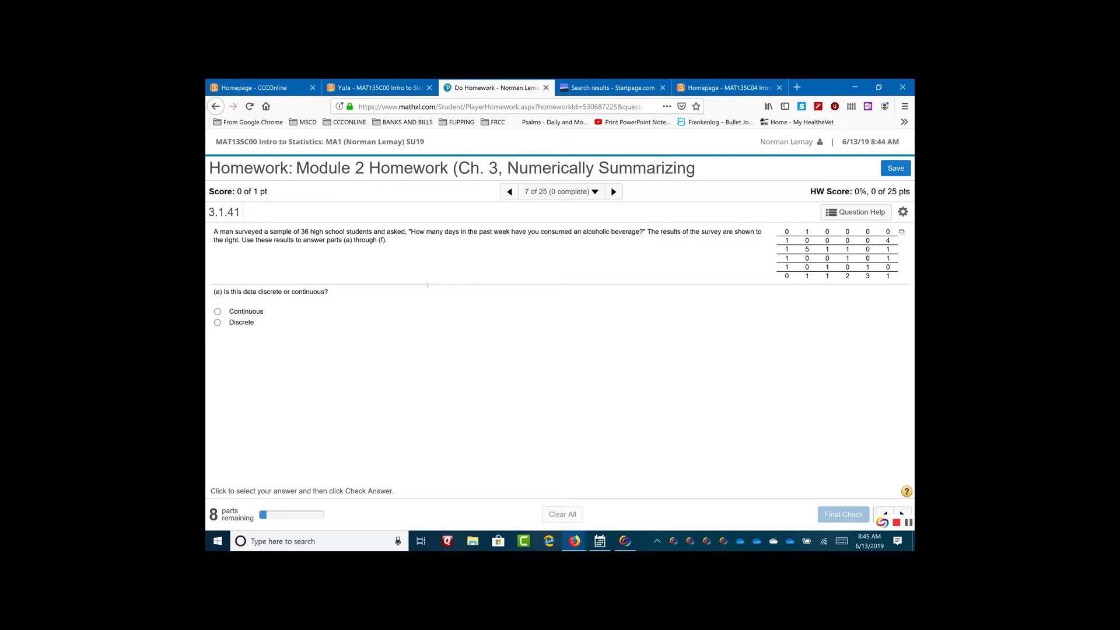
Step: Launch an empty StatCrunch worksheet from the question's help options and close it again
click(866, 216)
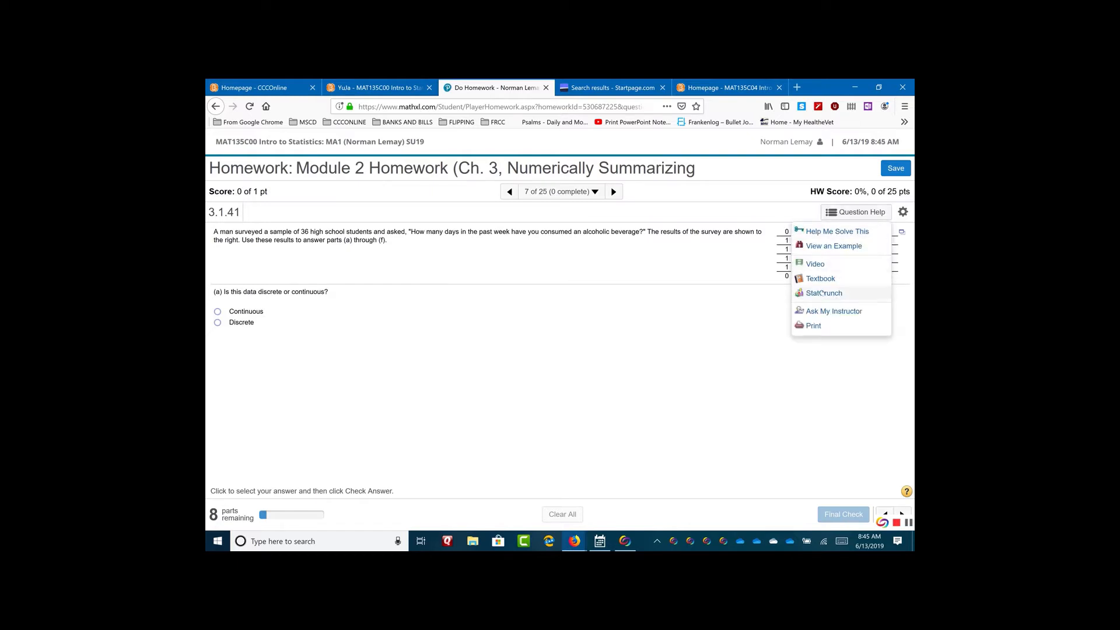
click(814, 292)
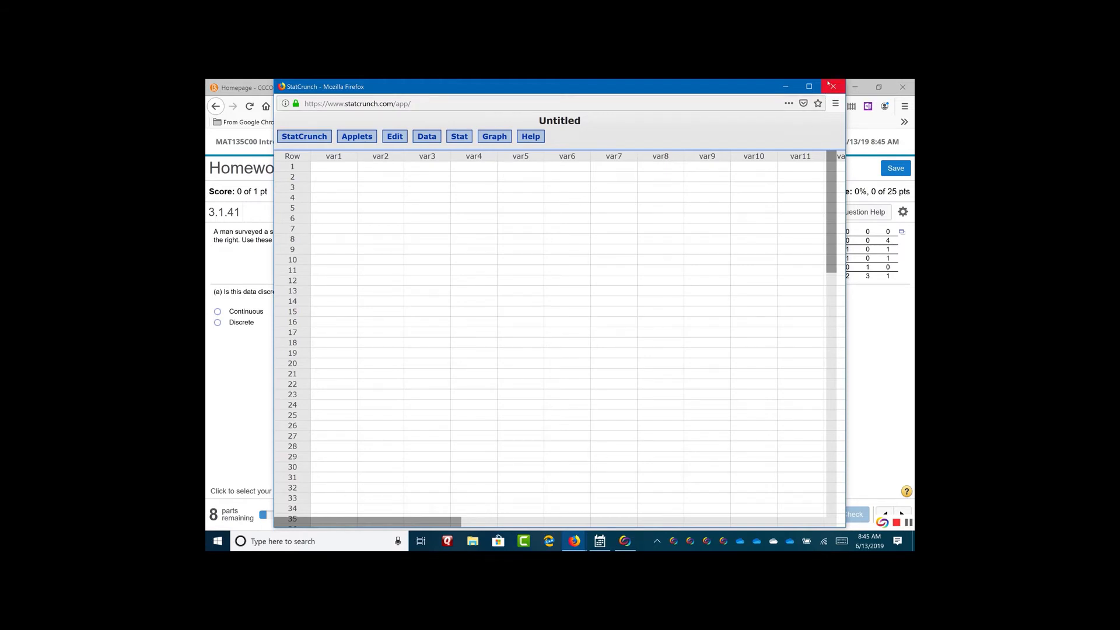
drag(705, 92, 639, 137)
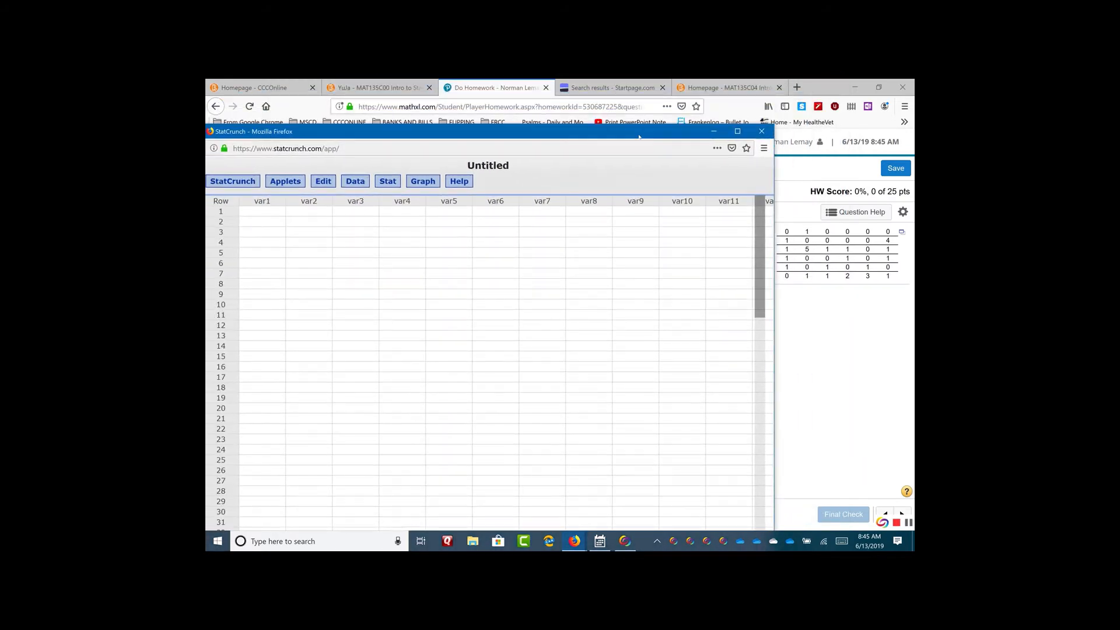
click(755, 136)
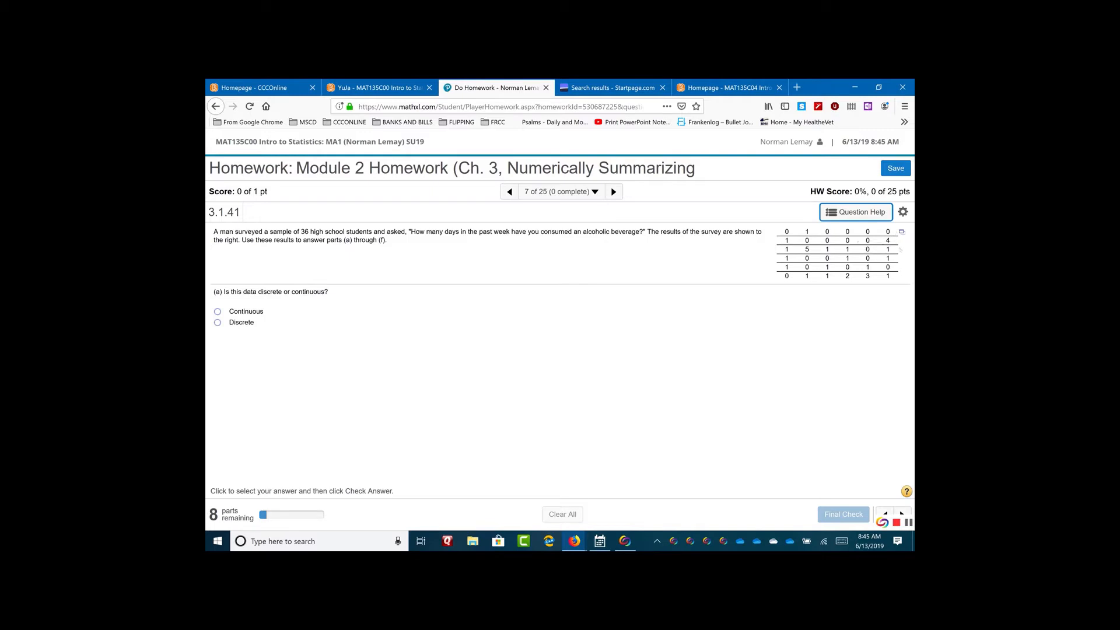
Step: Open the survey data table of question 3.1.41 in StatCrunch
click(900, 232)
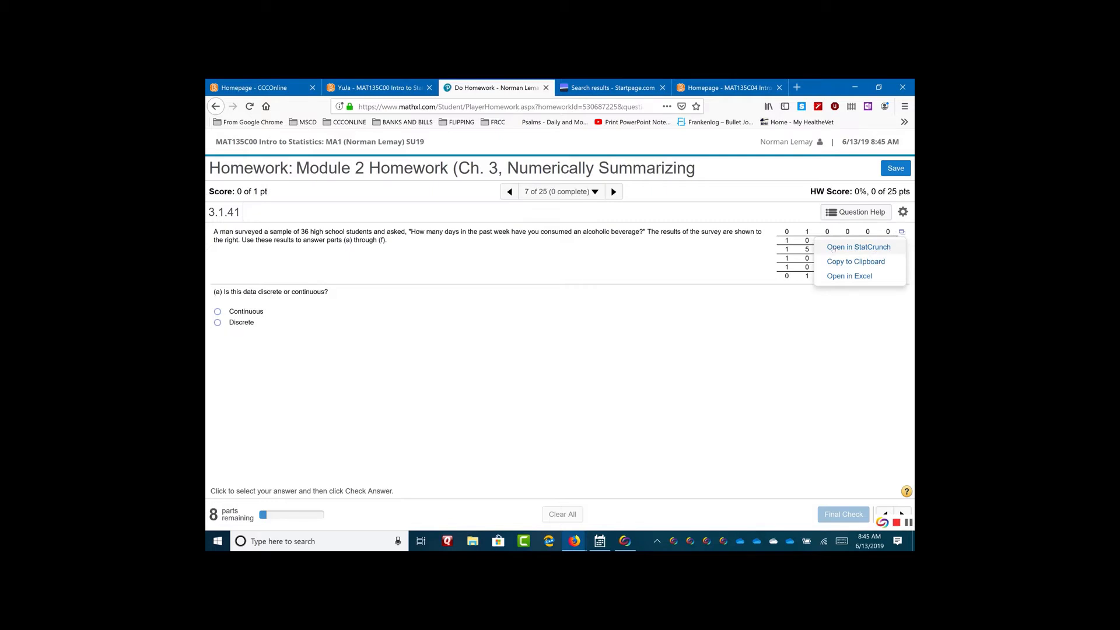
click(834, 247)
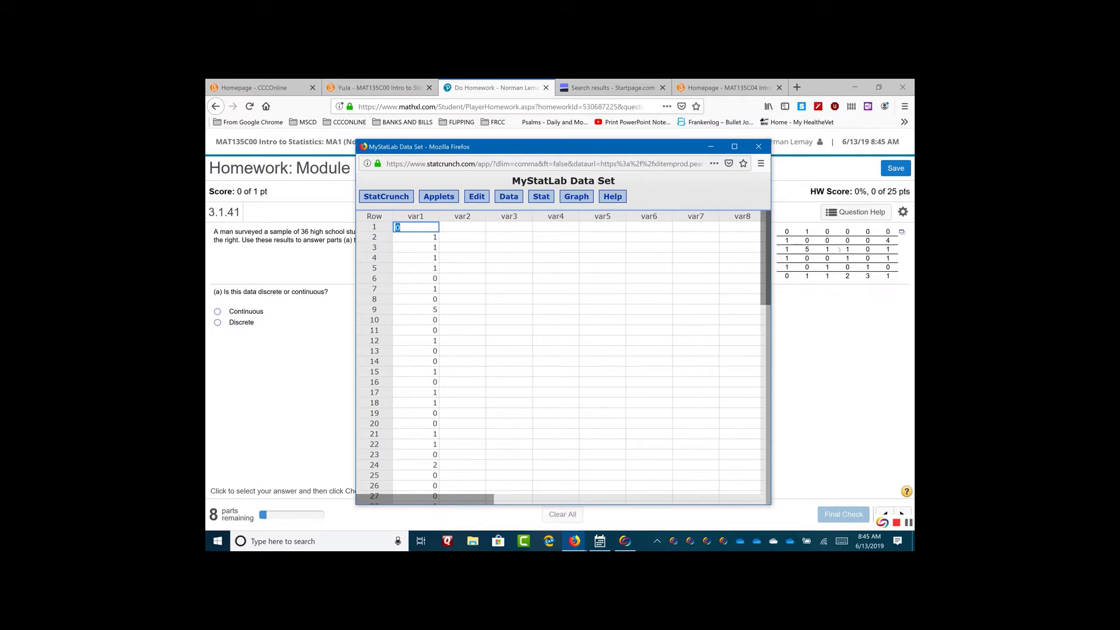
Step: Set up column-based summary statistics with var1 as the selected column
click(538, 198)
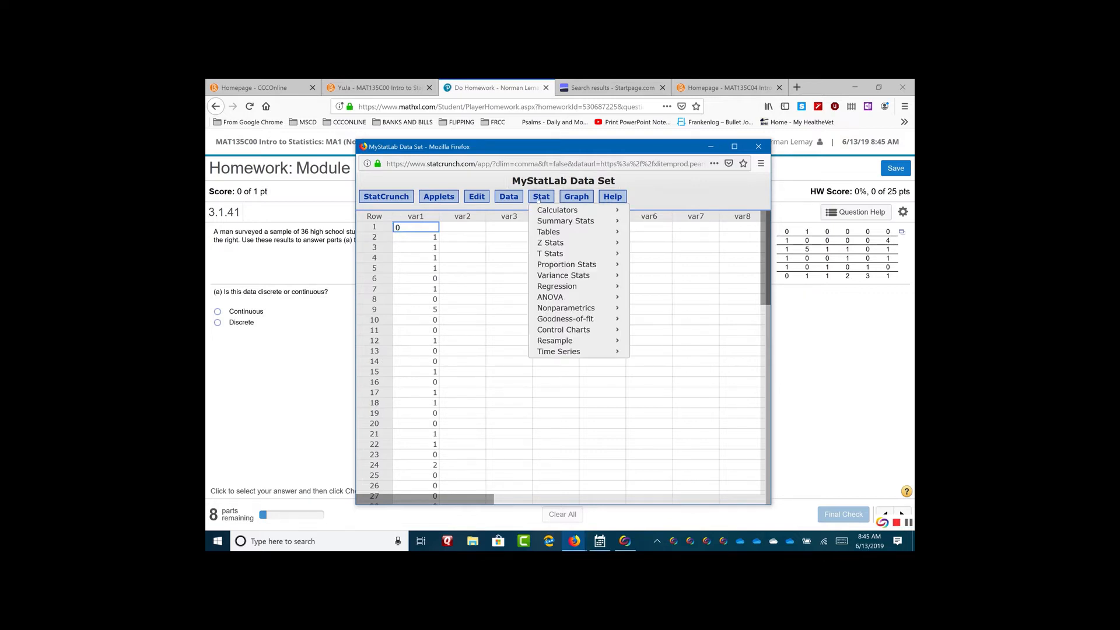
click(663, 196)
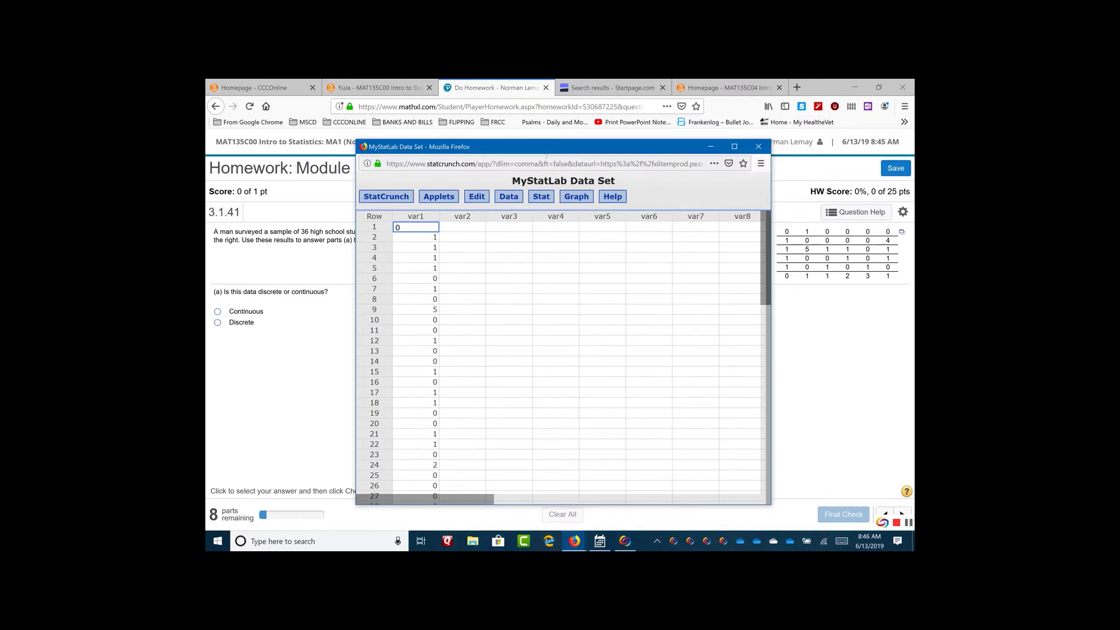
click(534, 199)
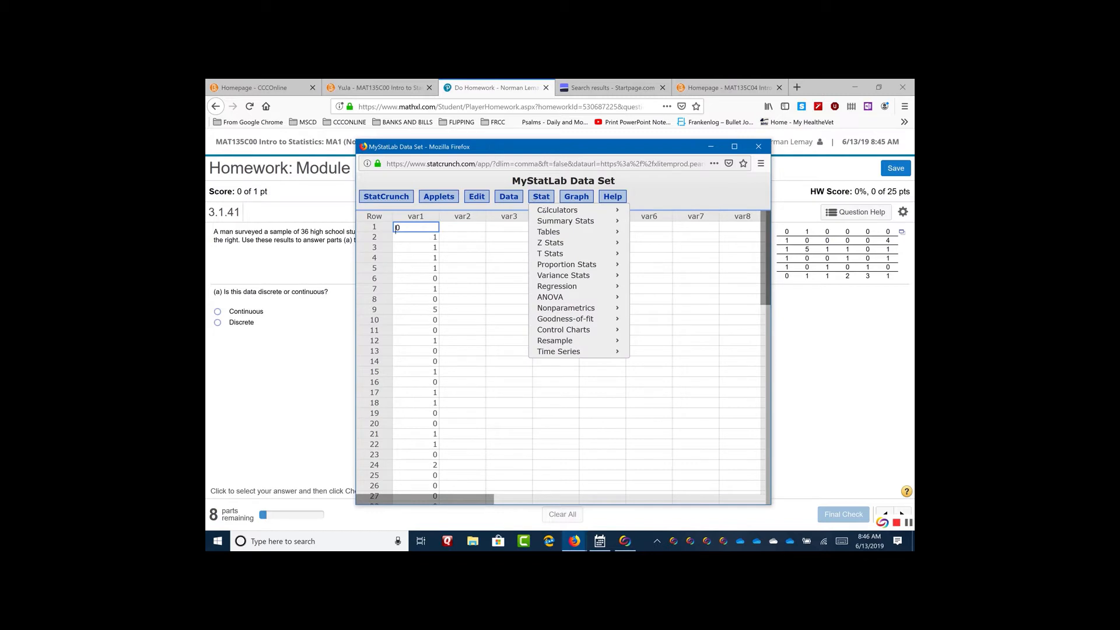
mouse_move(547, 222)
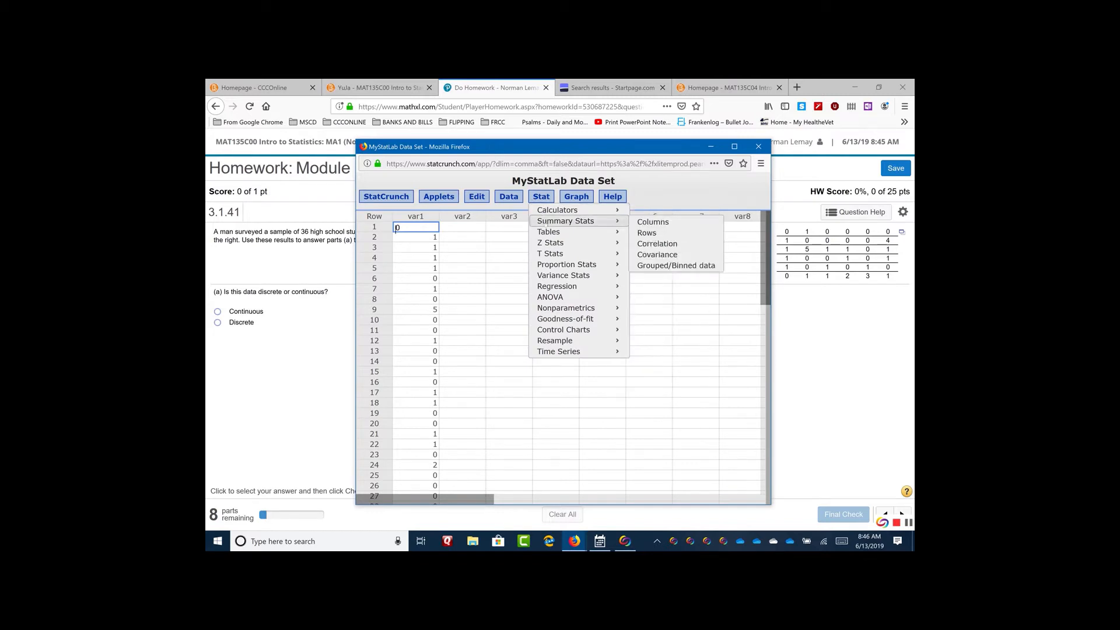
click(671, 225)
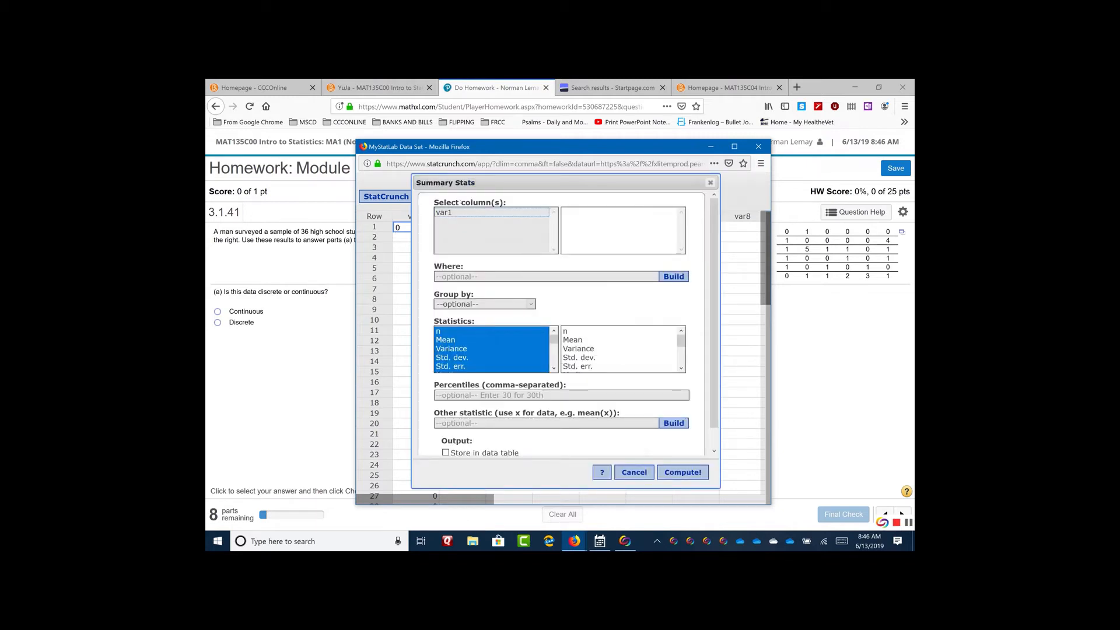
click(455, 212)
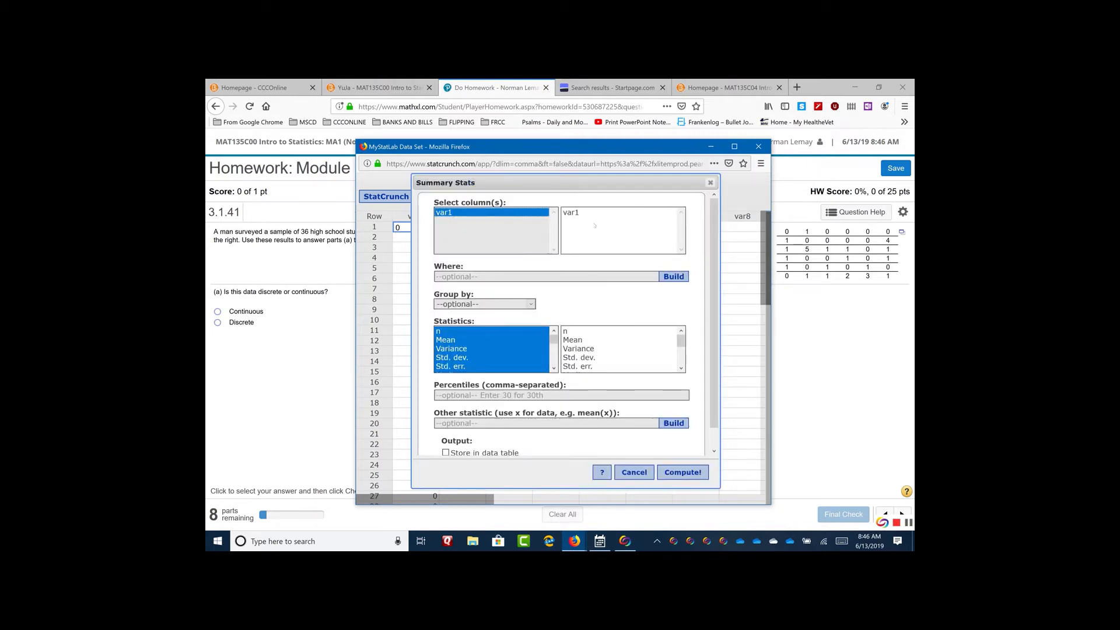
Step: Examine the full list of available statistics and the ones selected by default for var1
scroll(589, 273, down, 1)
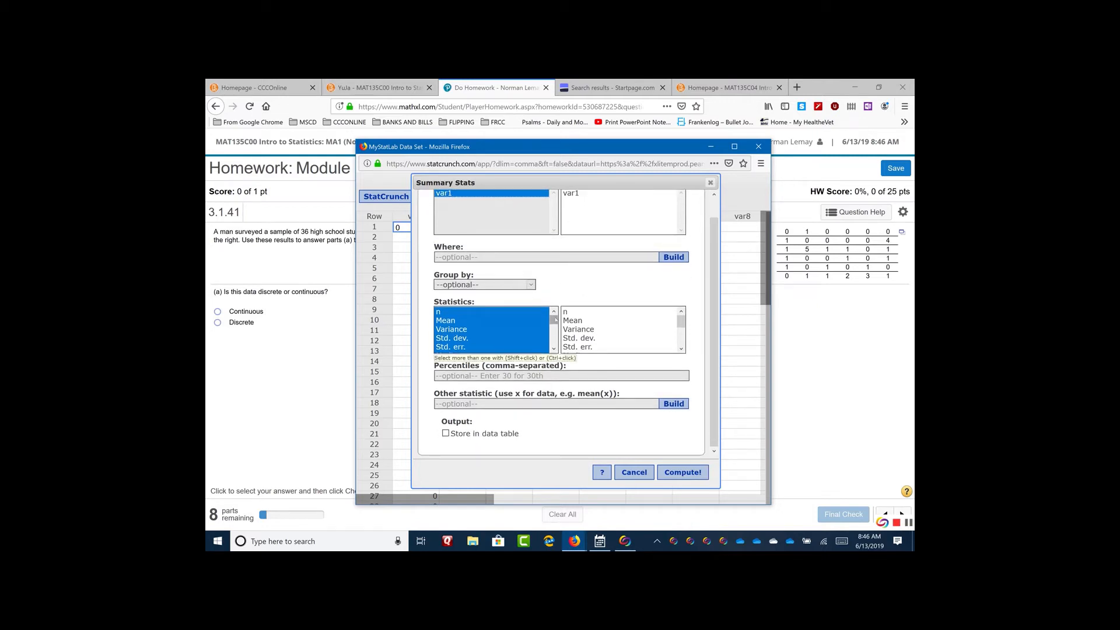
mouse_move(554, 318)
mouse_down()
mouse_move(554, 334)
mouse_move(554, 318)
mouse_up()
drag(553, 320, 553, 323)
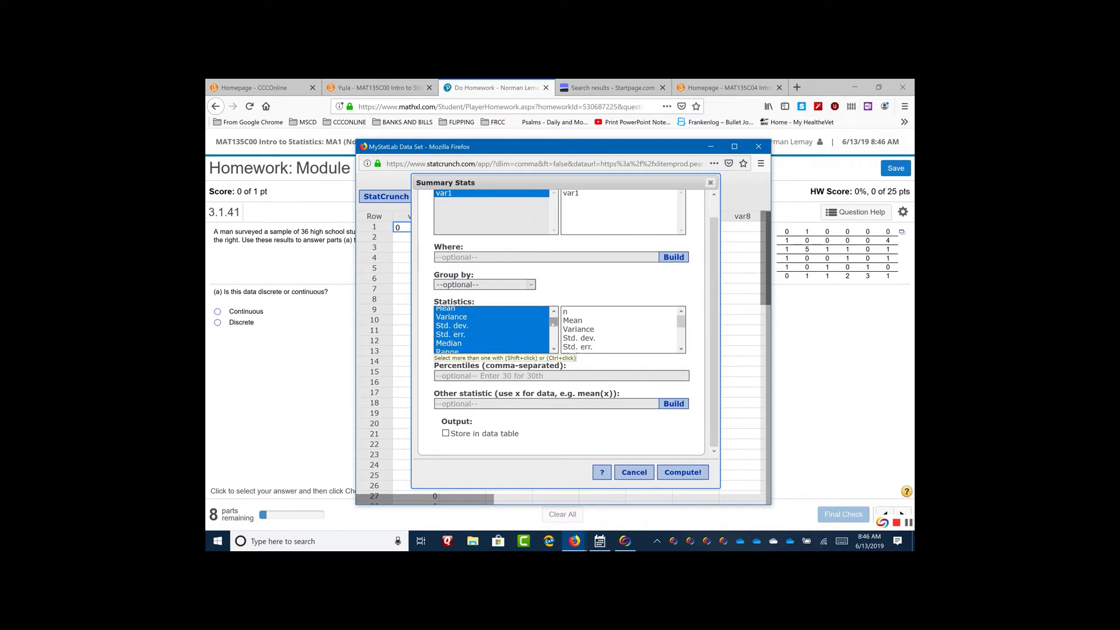
drag(553, 322, 556, 339)
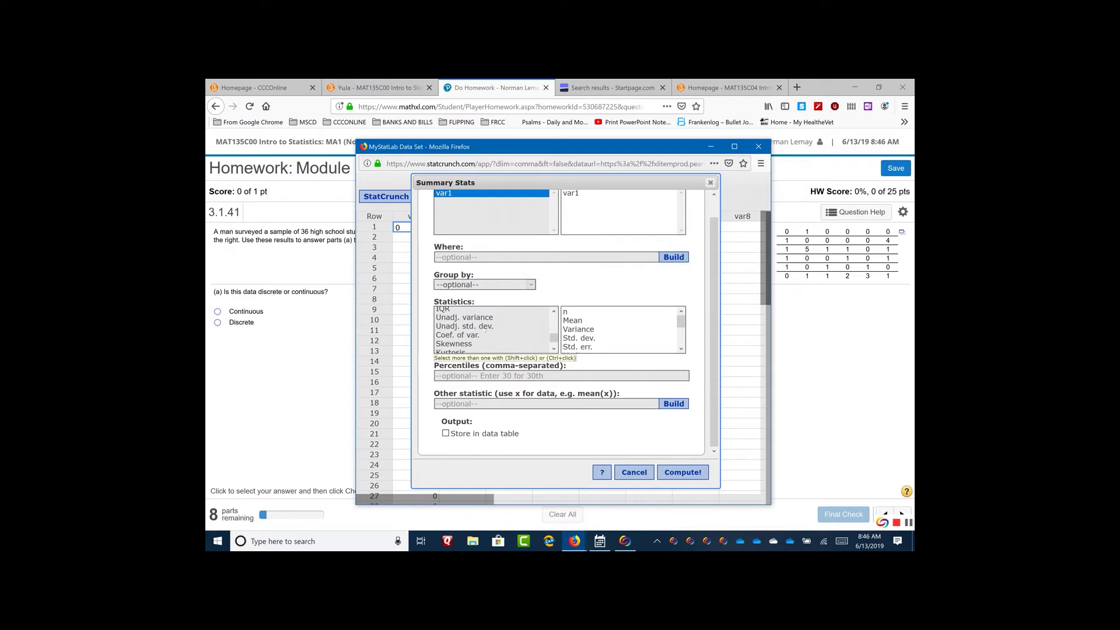
drag(554, 338, 558, 315)
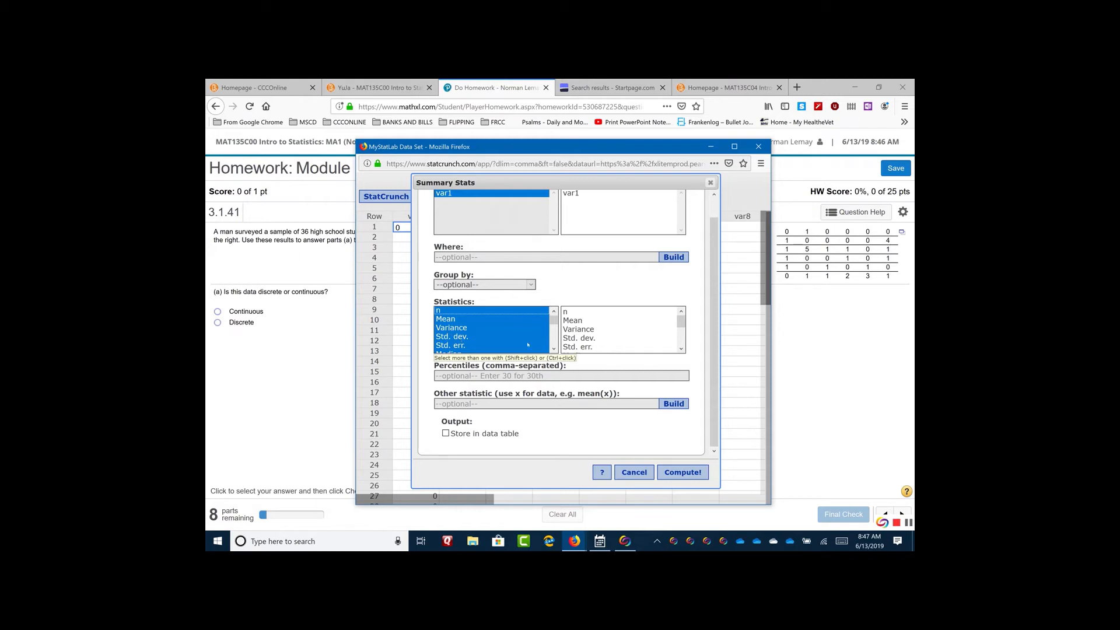
drag(553, 320, 557, 336)
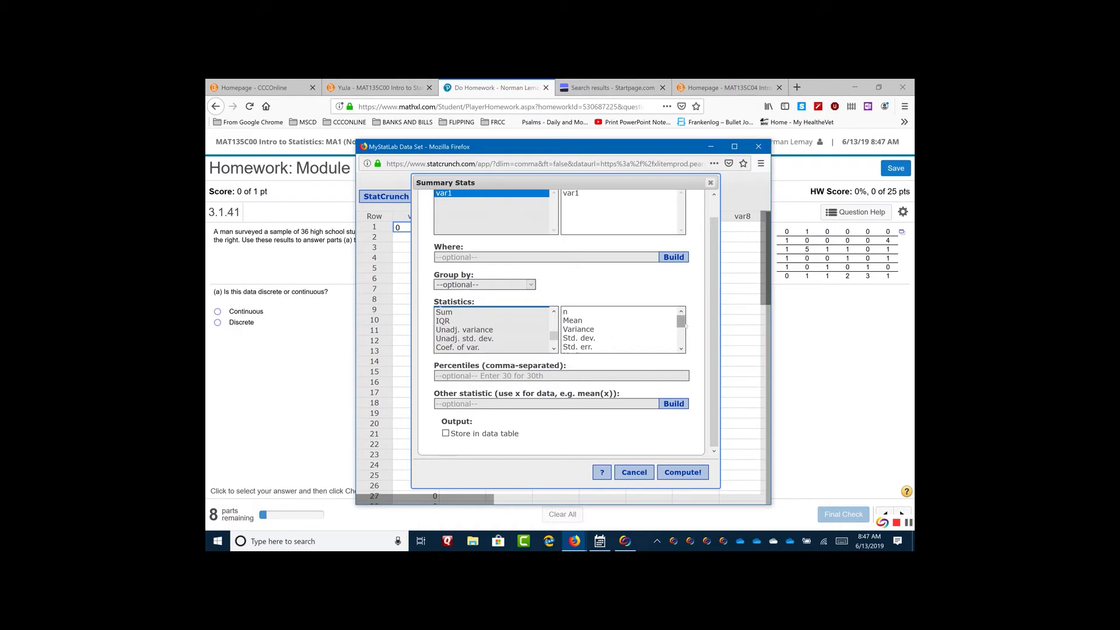
mouse_move(683, 323)
mouse_down()
mouse_move(689, 352)
mouse_move(686, 322)
mouse_up()
drag(681, 322, 684, 336)
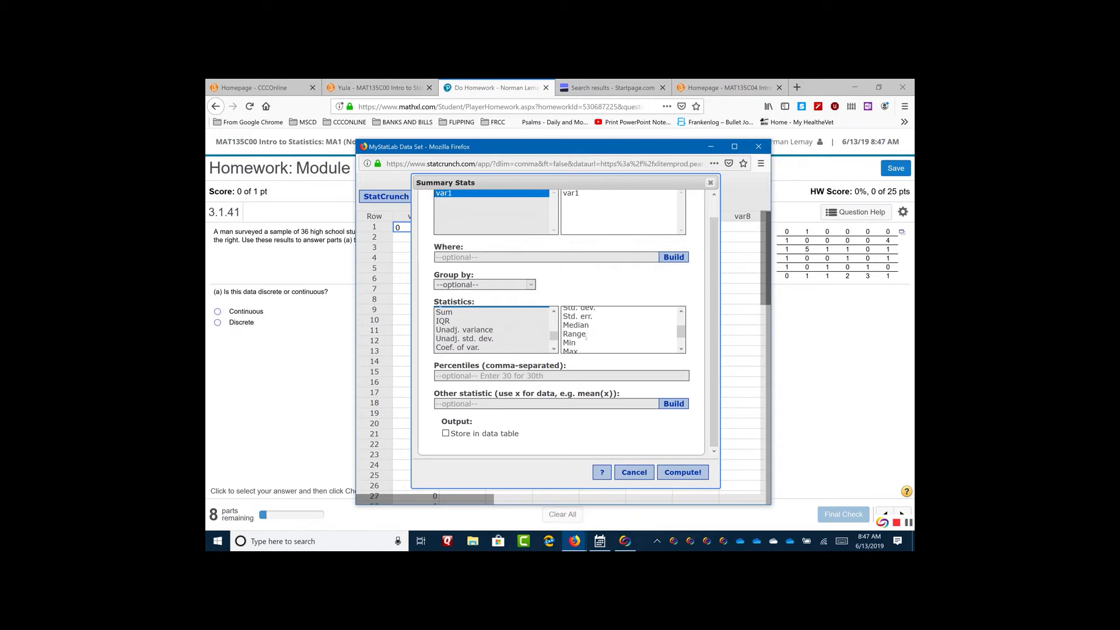
drag(683, 333, 686, 343)
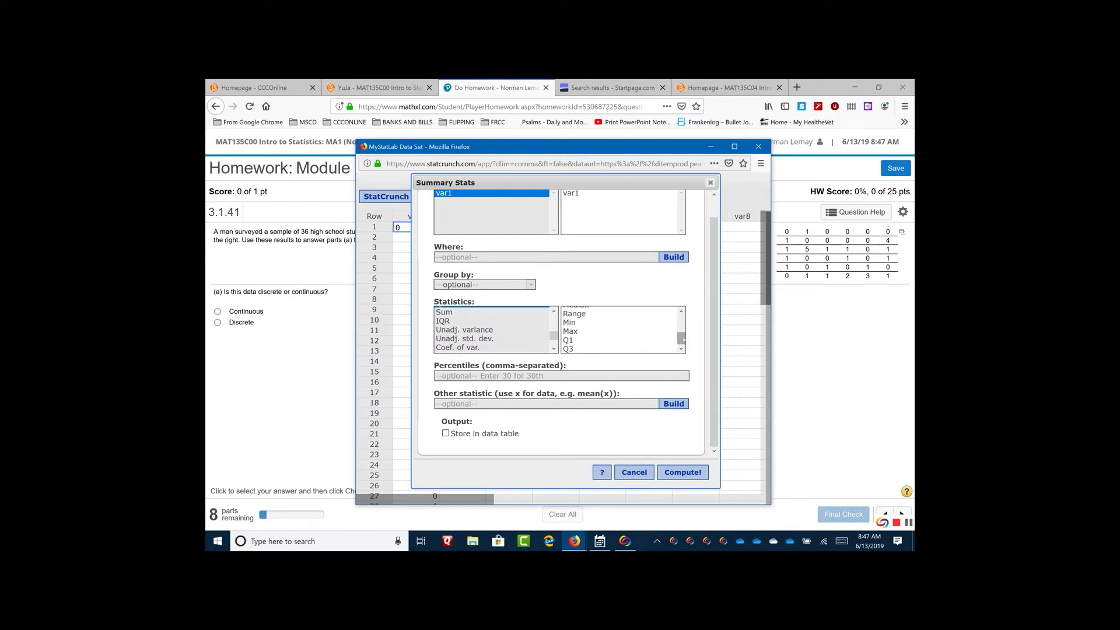
drag(682, 339, 683, 332)
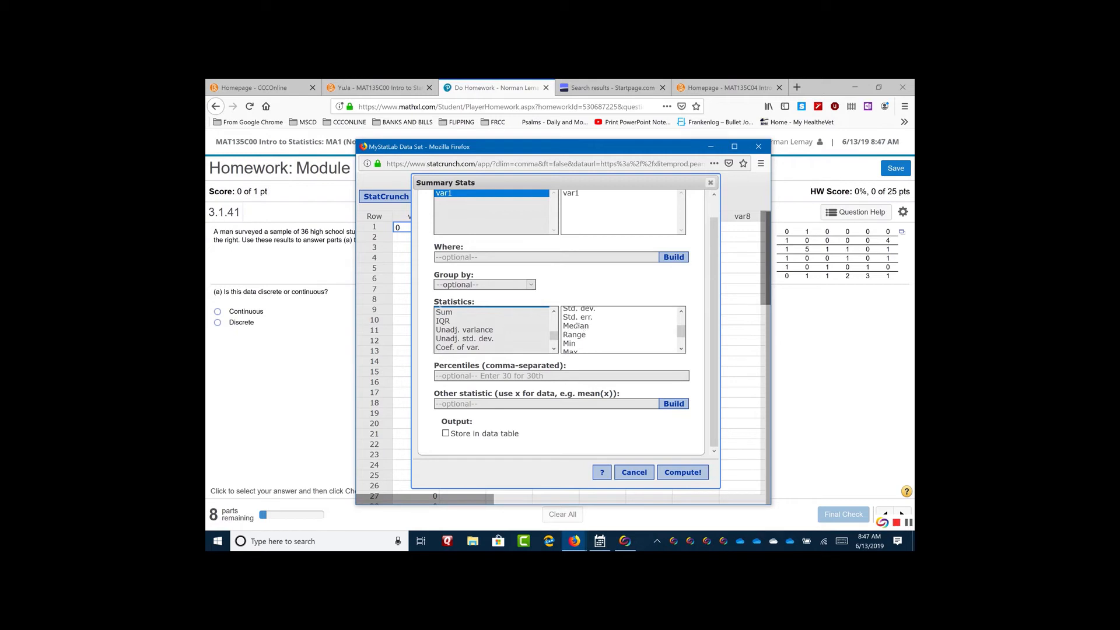
Step: Compute the default summary statistics for var1 and close the results window
click(683, 473)
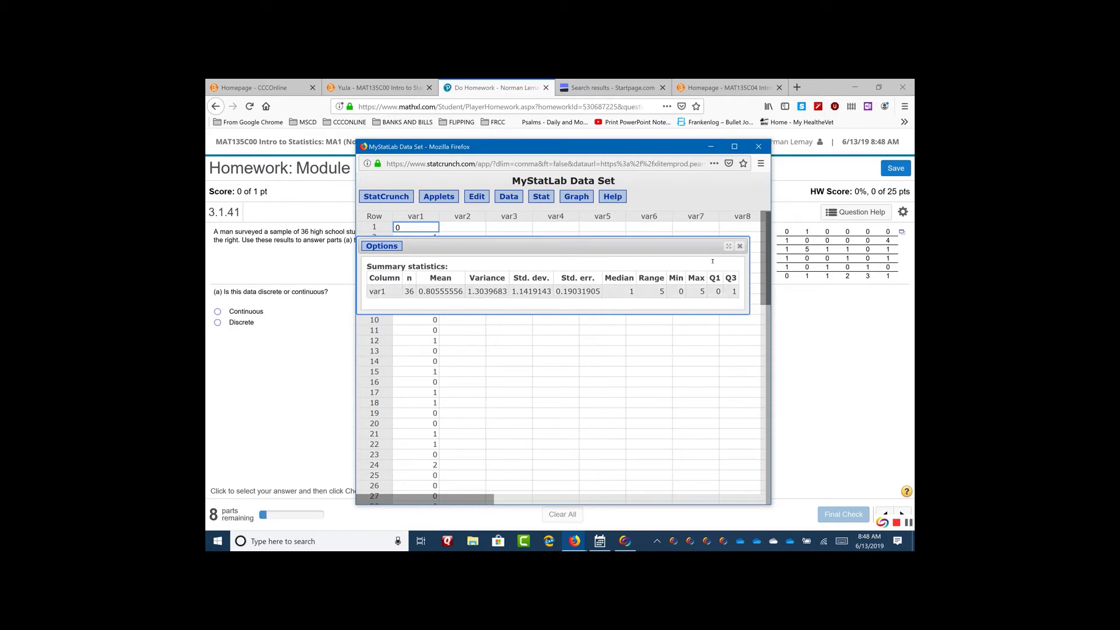
click(739, 246)
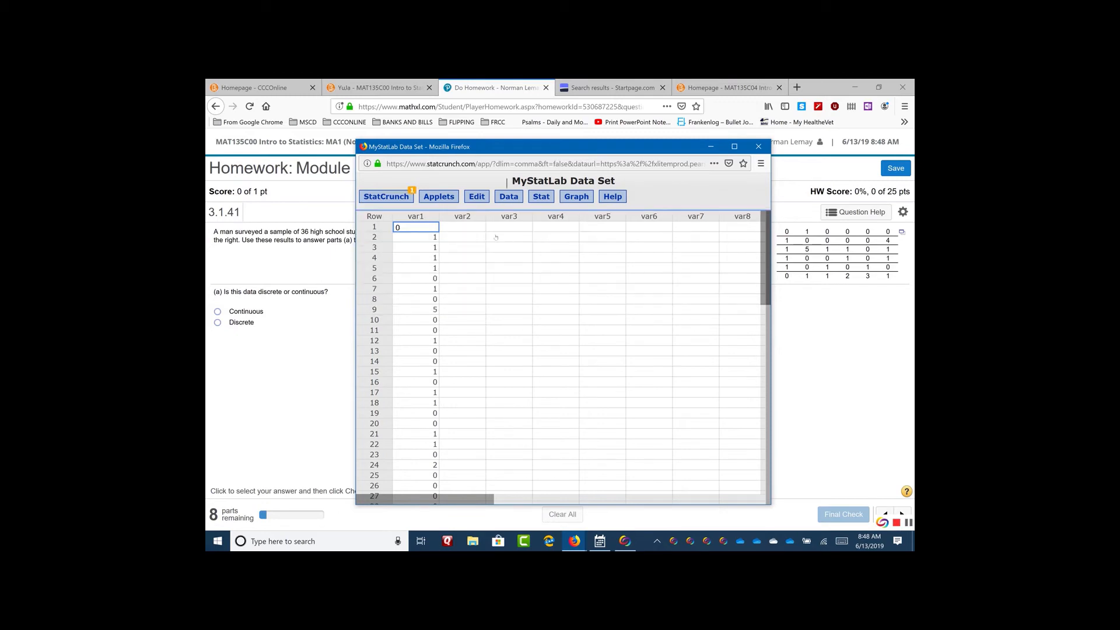
Step: Set up new column summary statistics for var1, choosing only Mean, Median, Range and Min as the statistics
click(542, 197)
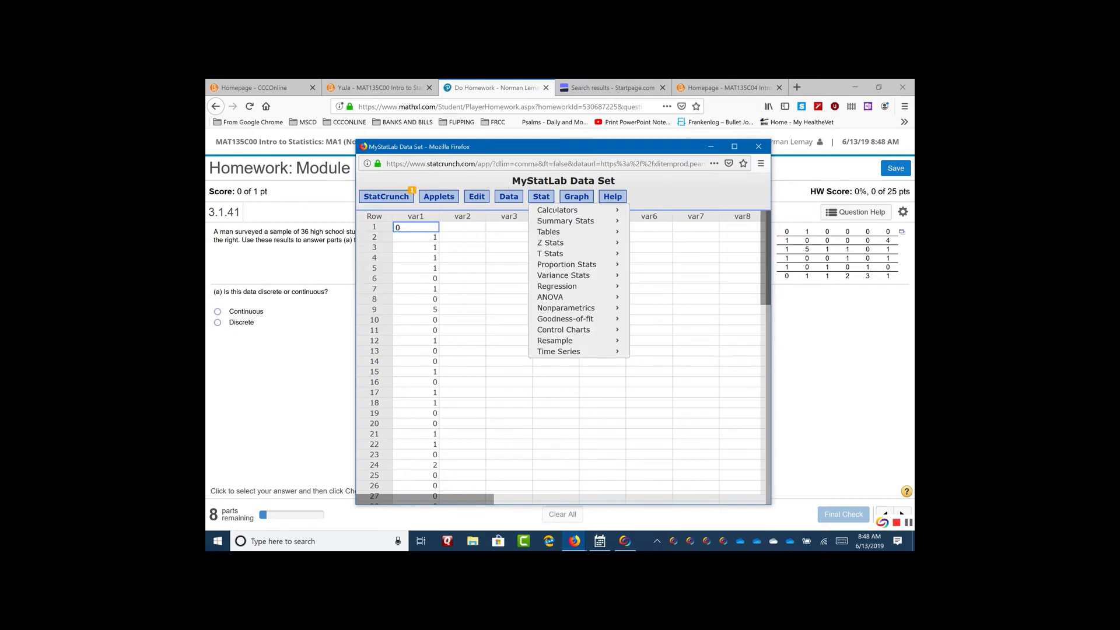
mouse_move(557, 223)
click(651, 221)
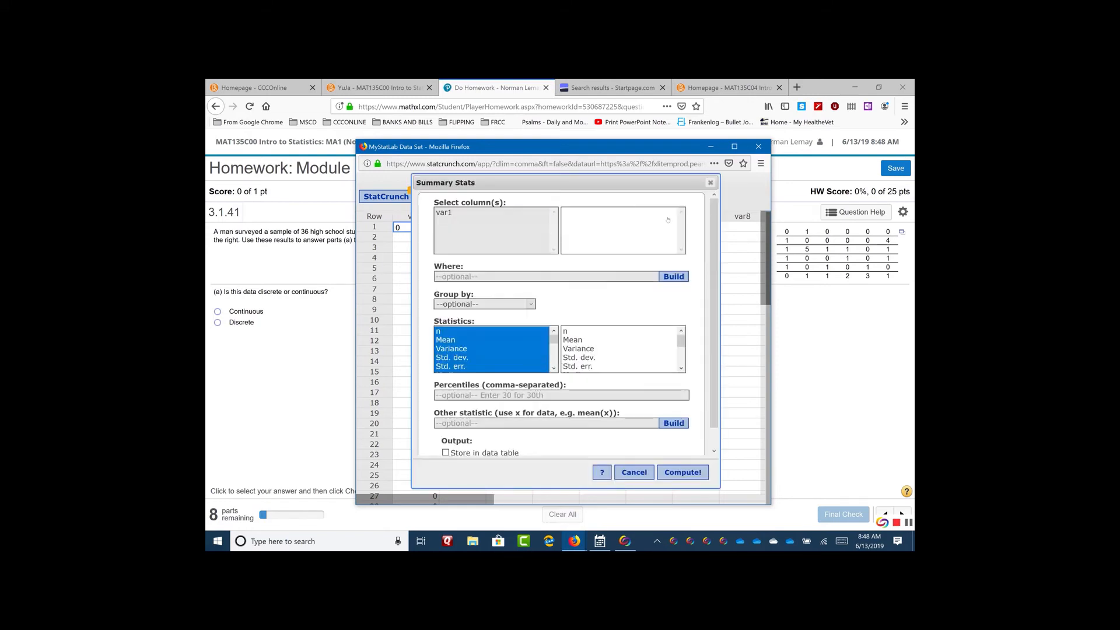
click(453, 213)
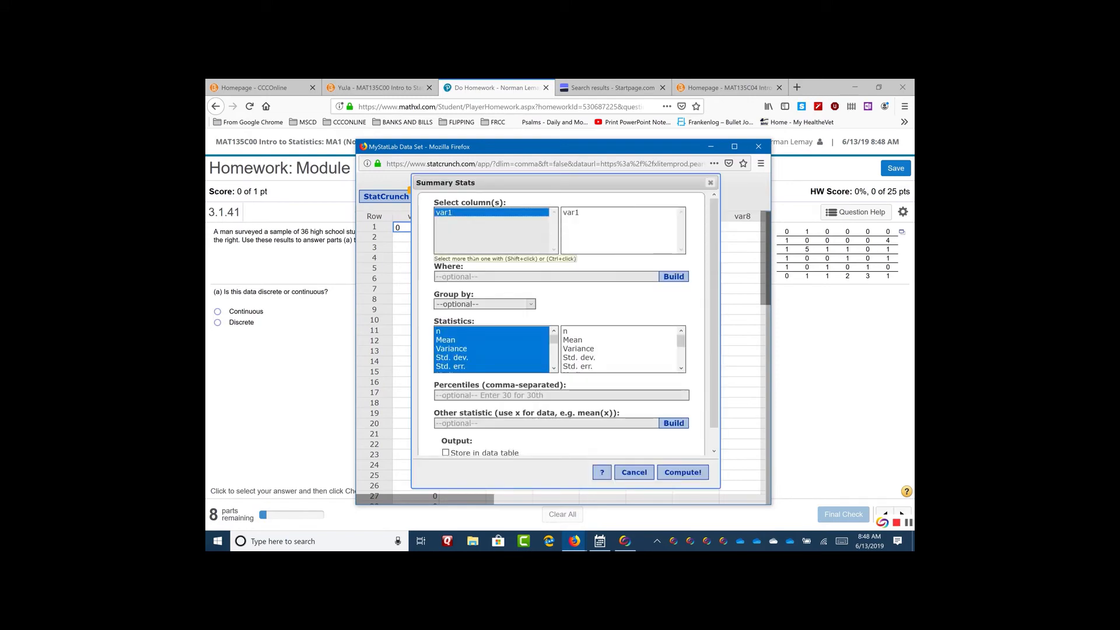
click(464, 339)
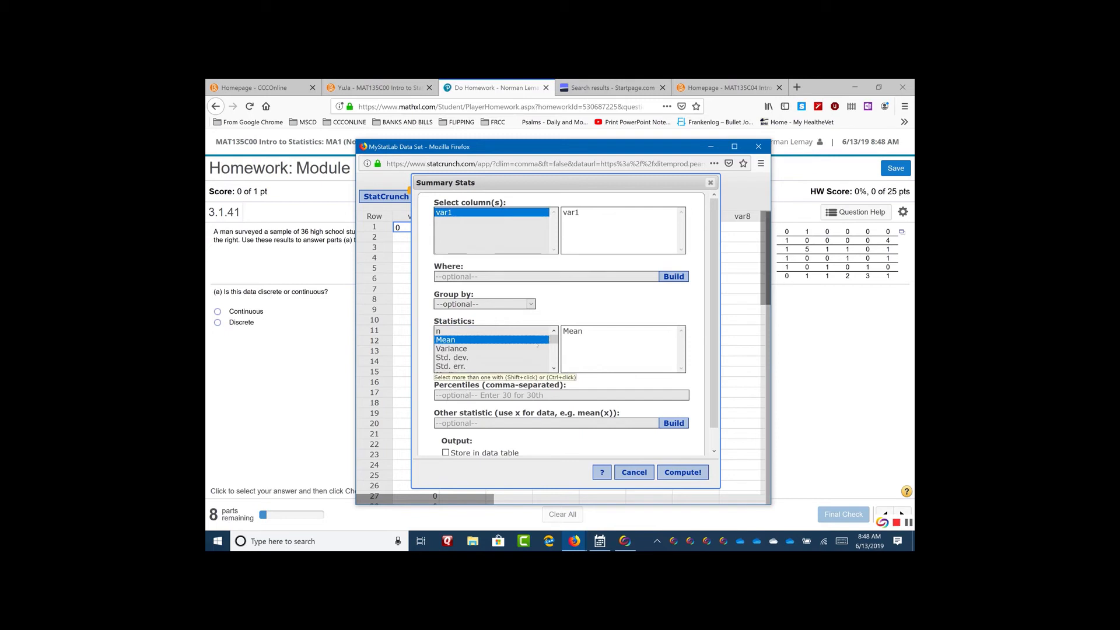
scroll(493, 348, down, 1)
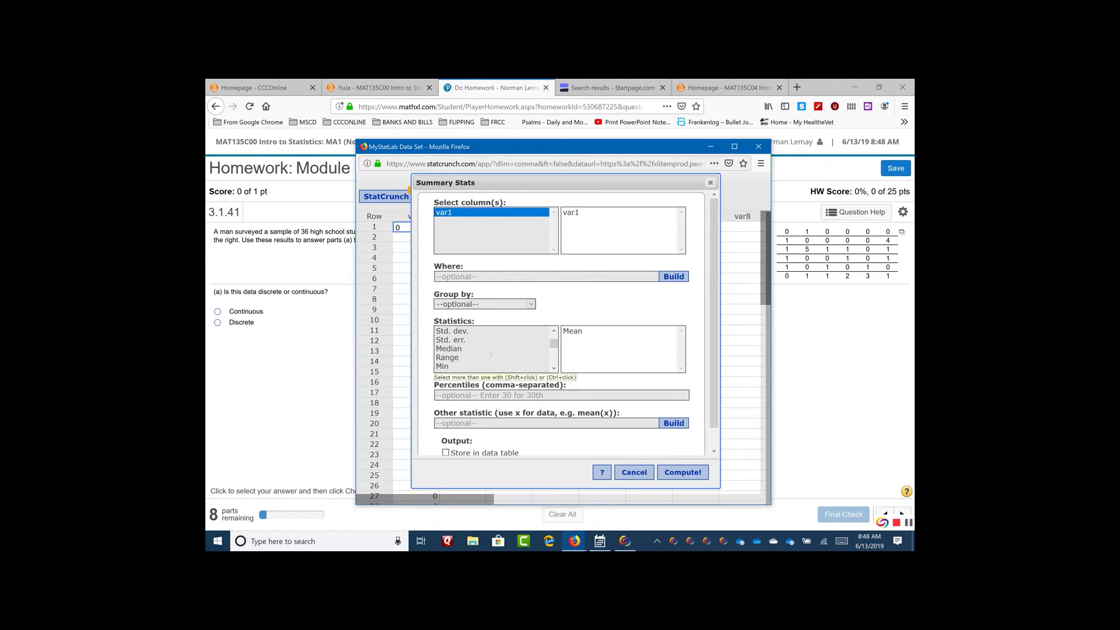
ctrl+click(454, 348)
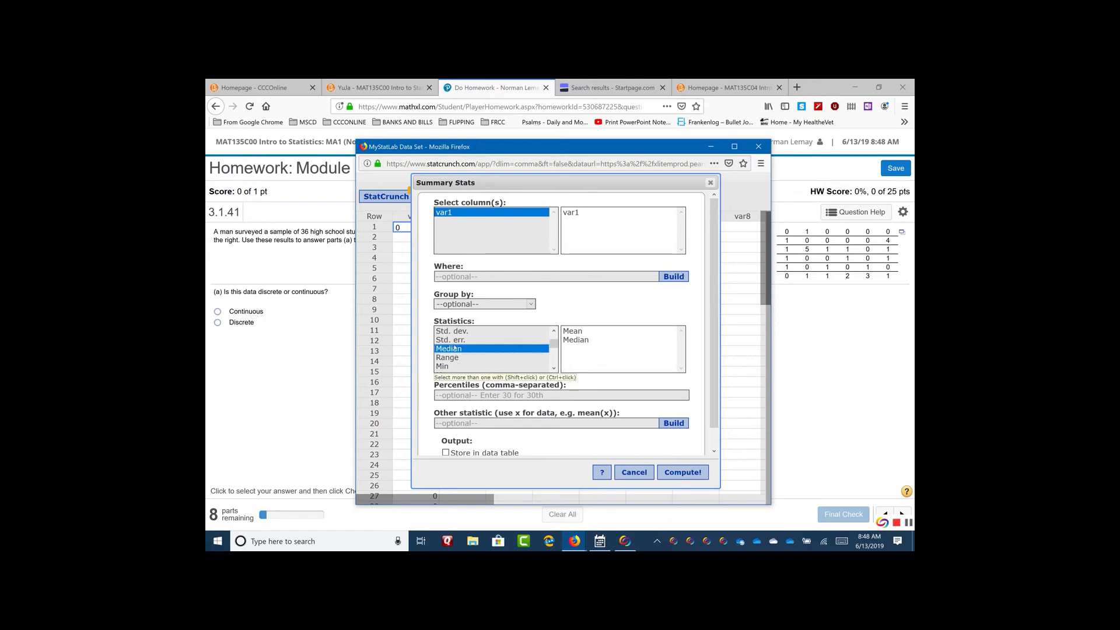
ctrl+click(527, 357)
ctrl+click(527, 366)
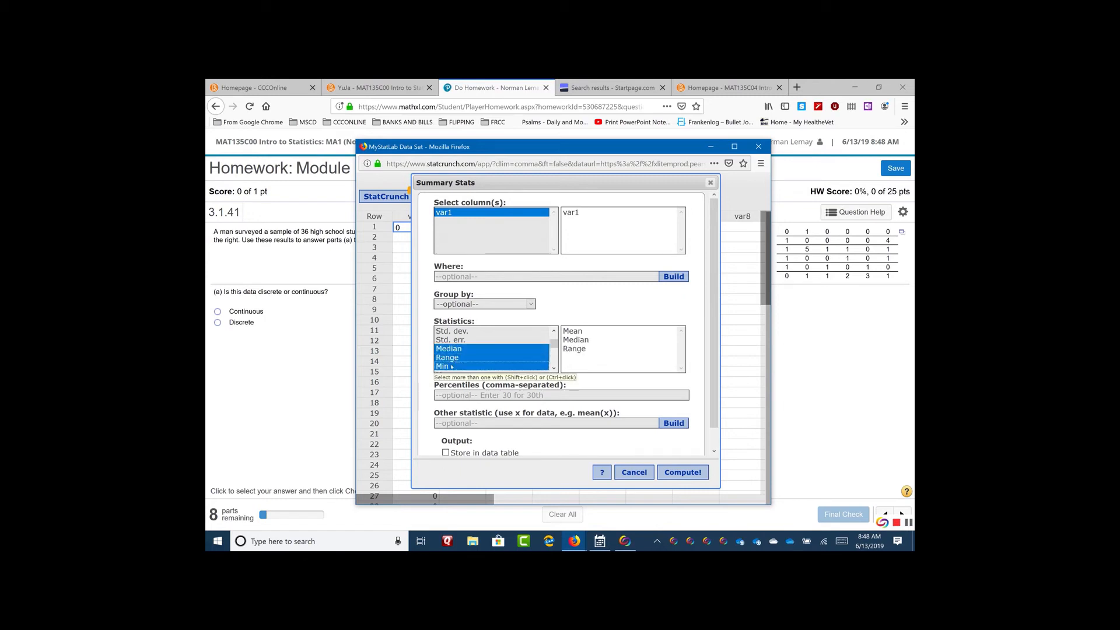
Step: Add Max, Q1 and Q3 to the selected statistics, keeping the existing selection
mouse_move(554, 346)
mouse_down()
mouse_move(559, 358)
mouse_move(557, 342)
mouse_up()
click(554, 330)
click(553, 331)
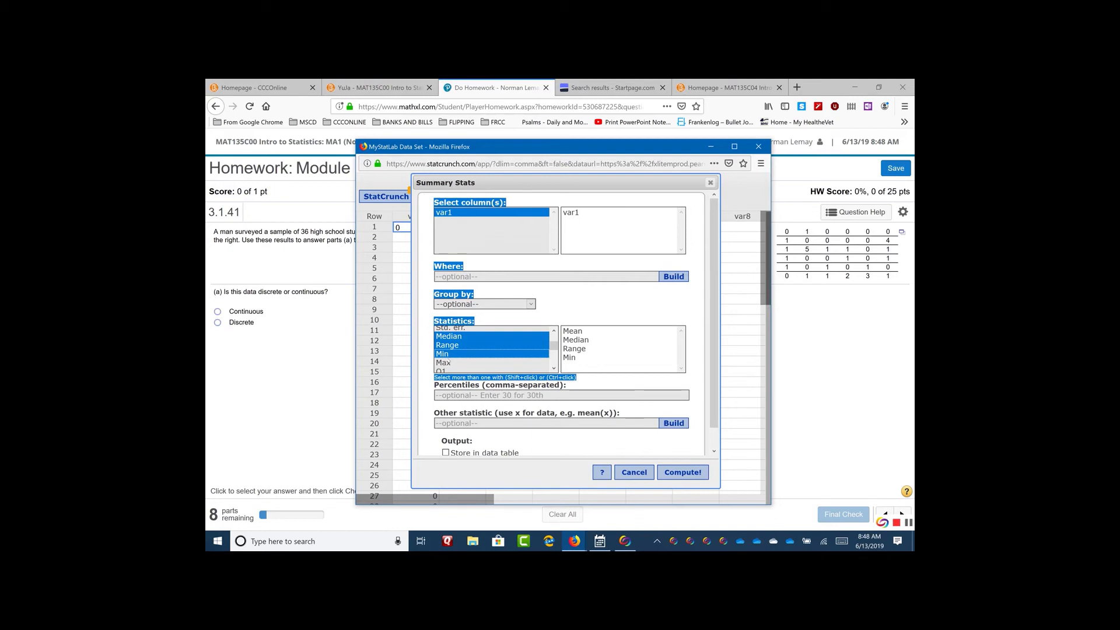
ctrl+click(447, 363)
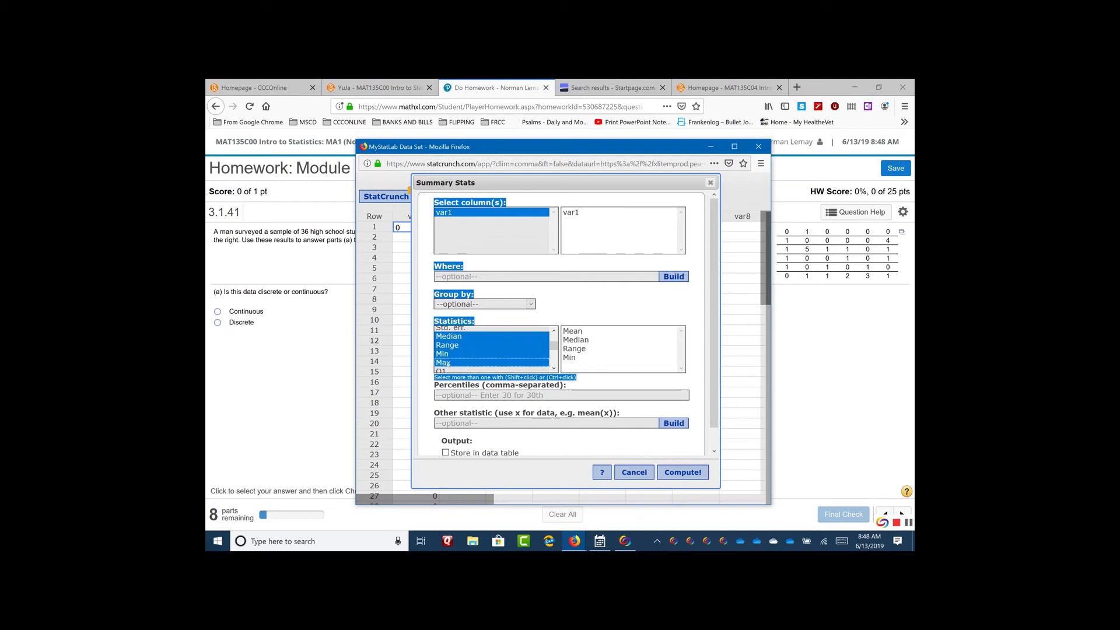
scroll(483, 353, down, 1)
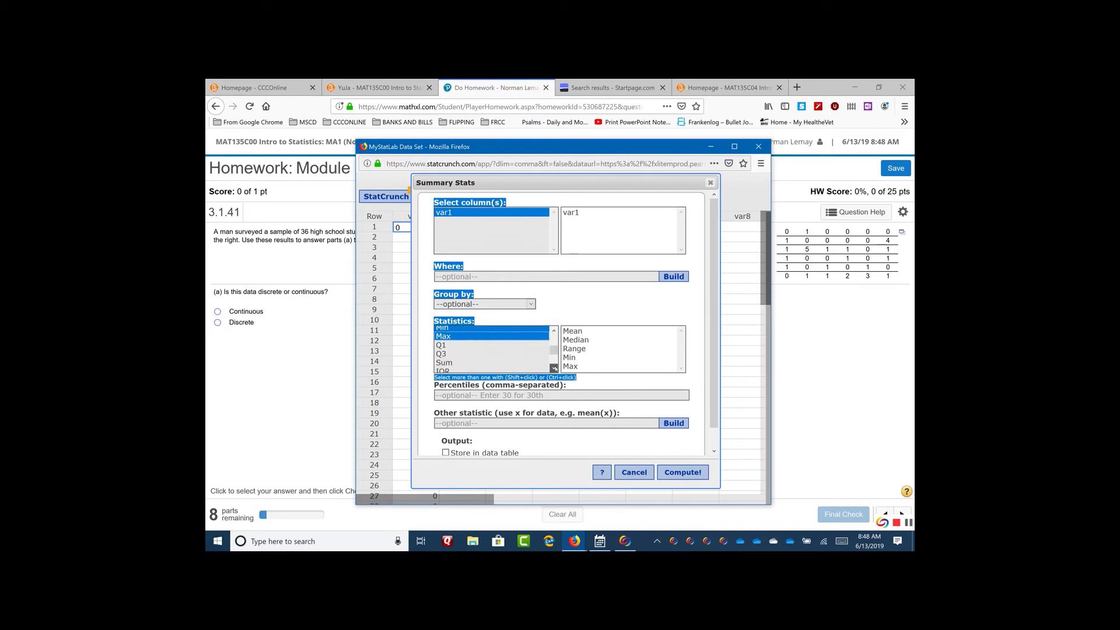
ctrl+click(466, 346)
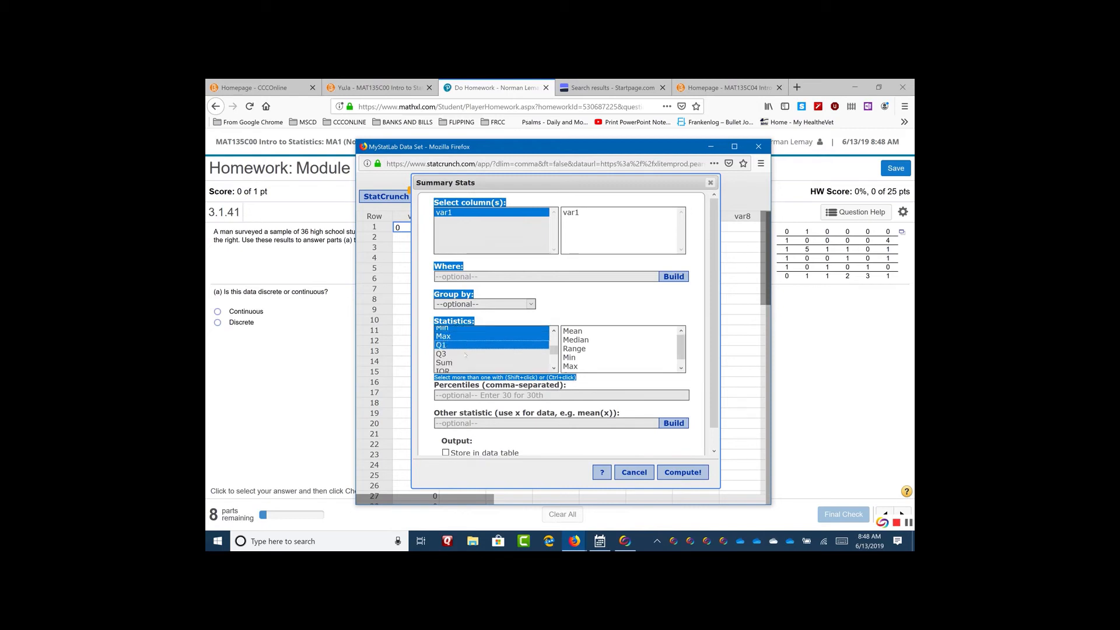
ctrl+click(464, 354)
Step: Add IQR, Unadj. variance and Unadj. std. dev. to the selection, compute the statistics and close the results window
scroll(467, 354, down, 1)
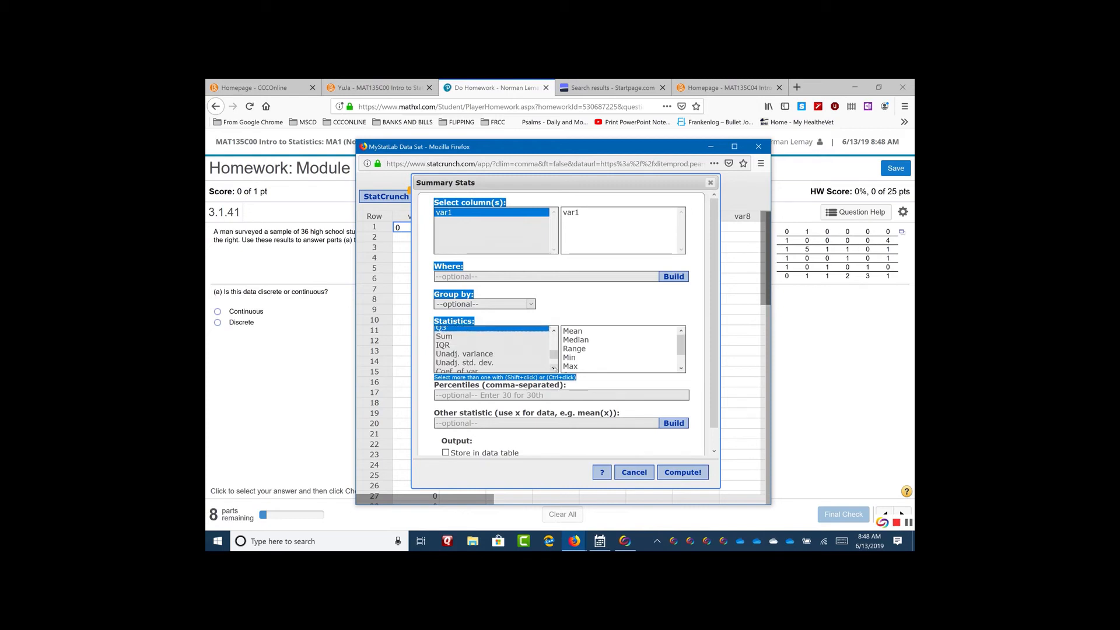
ctrl+click(465, 346)
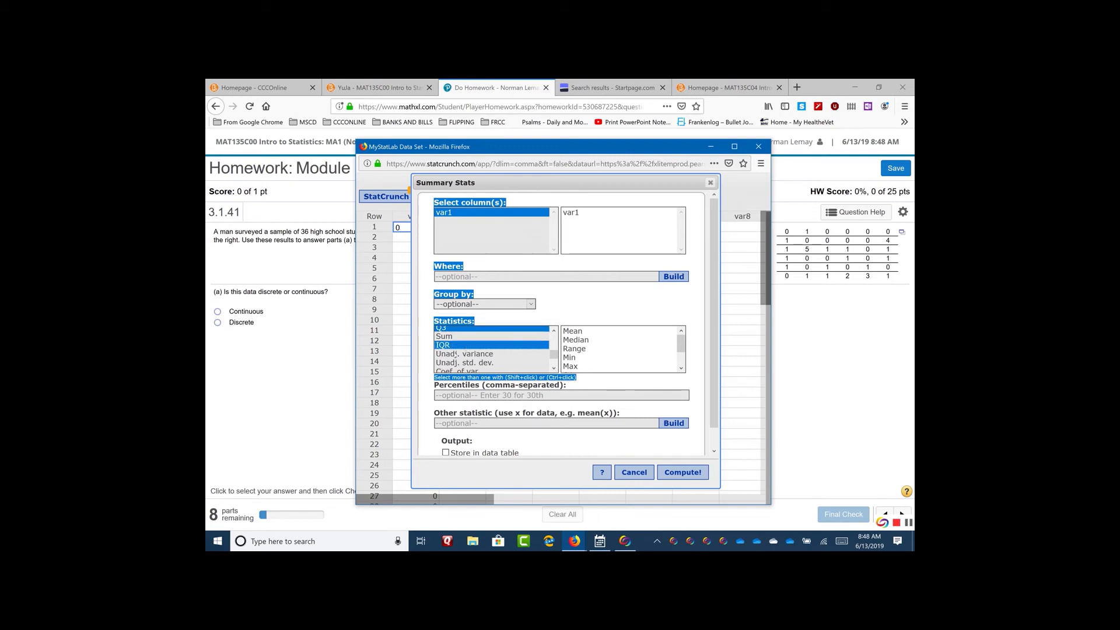
ctrl+click(455, 354)
ctrl+click(463, 362)
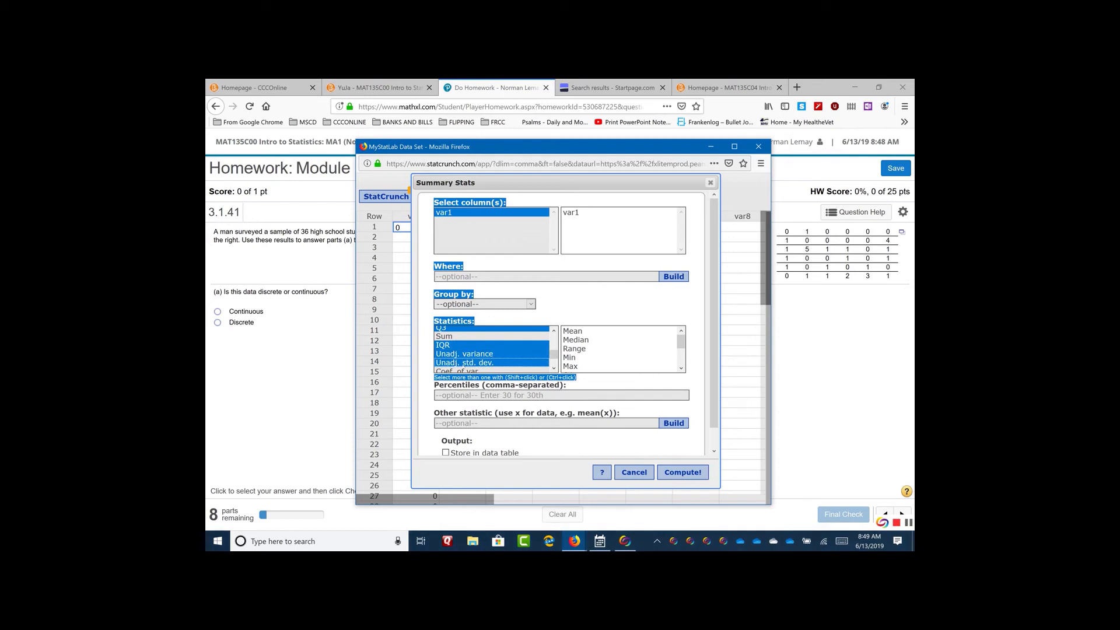
click(675, 474)
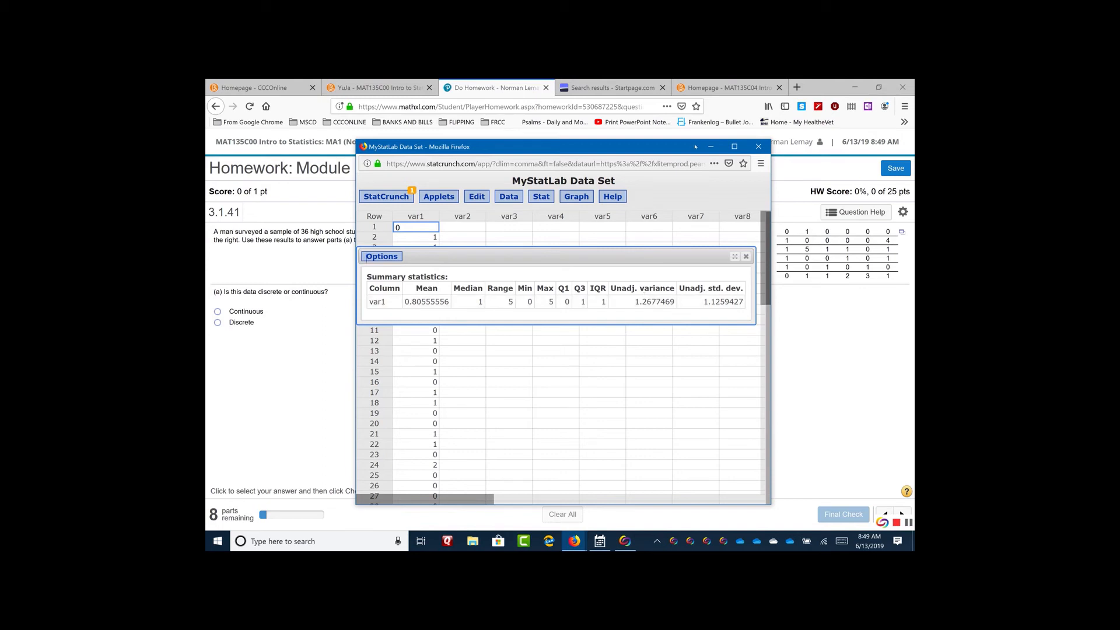
click(746, 257)
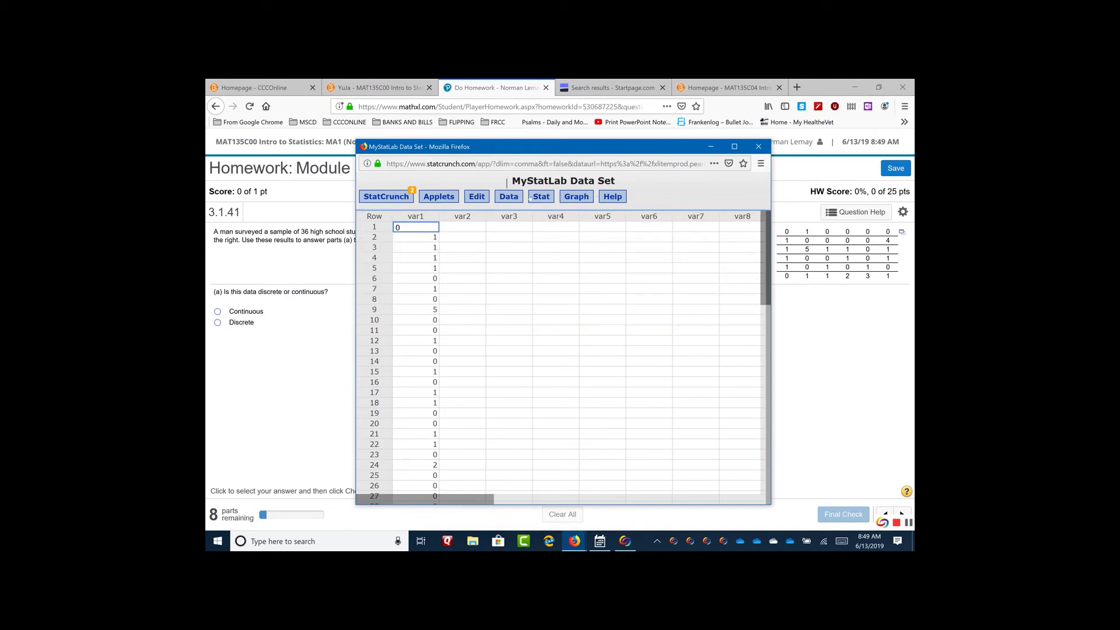
Step: Create a Columns chart of var1 with horizontal bars (split), and close the chart window
click(571, 198)
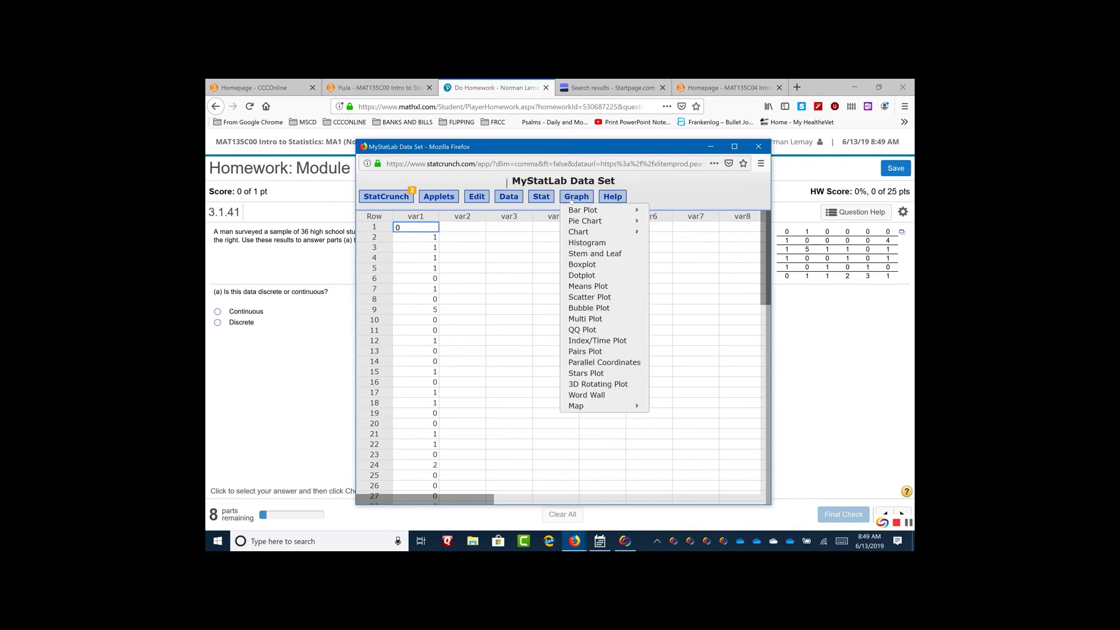
mouse_move(579, 214)
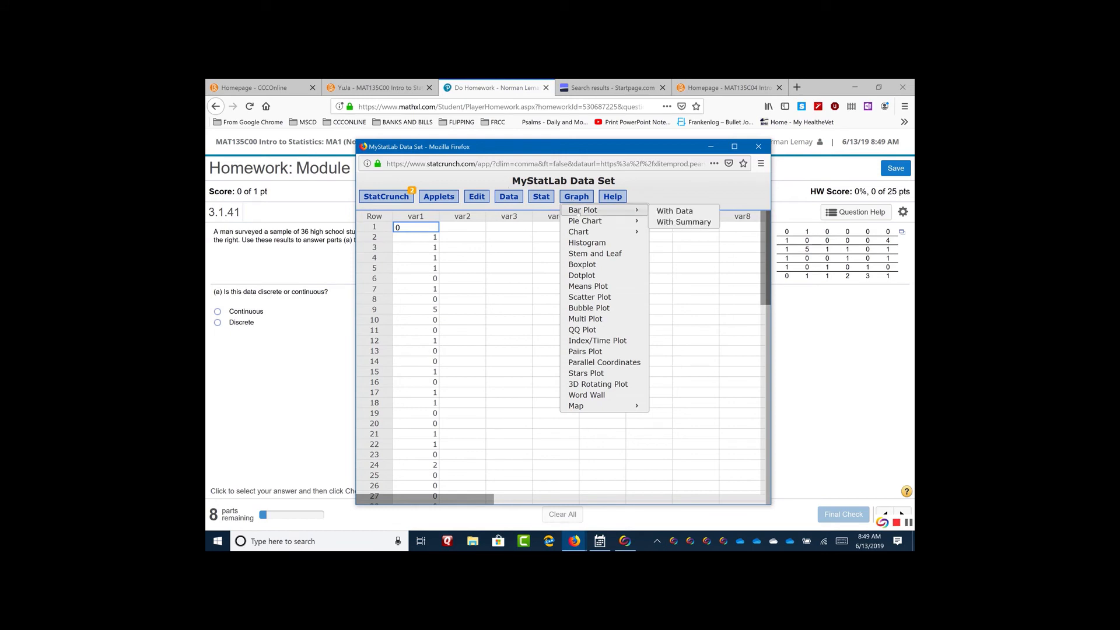
mouse_move(579, 234)
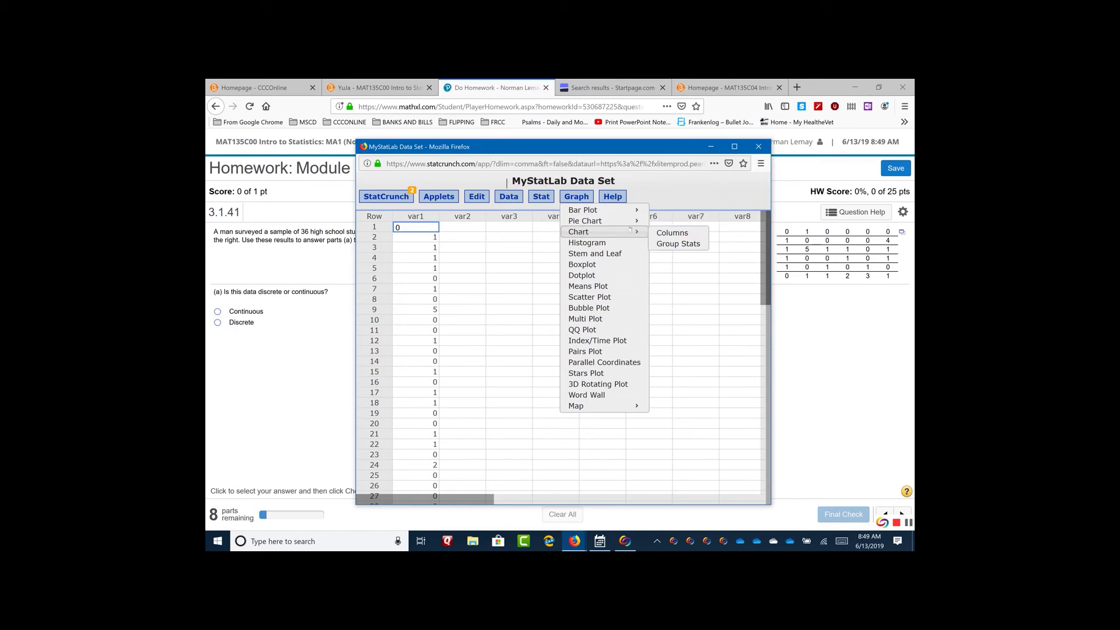
click(675, 234)
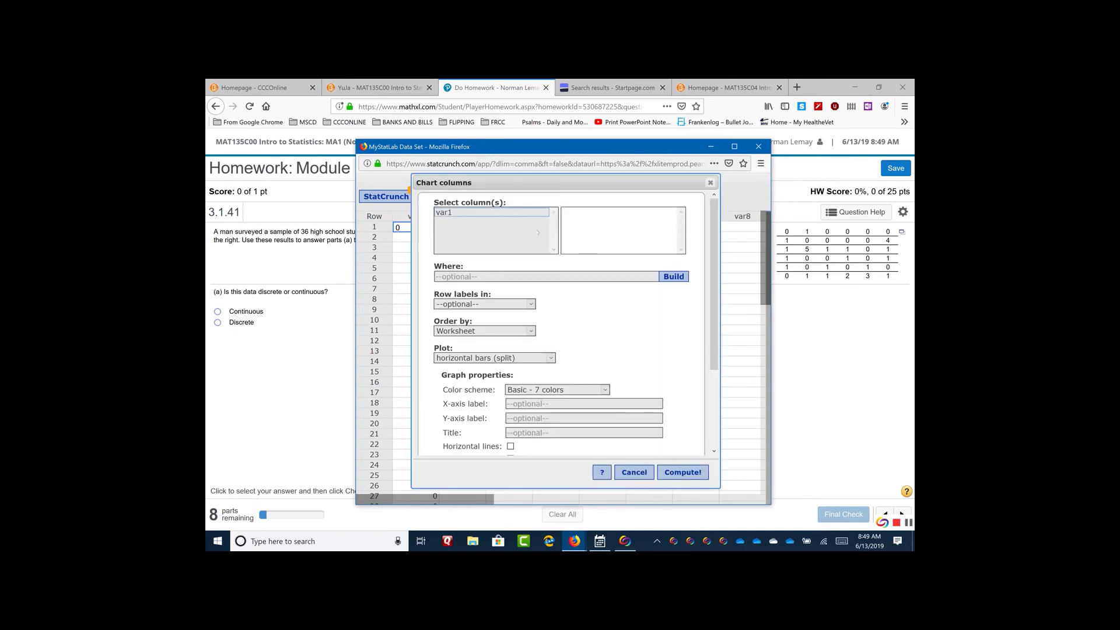
click(454, 213)
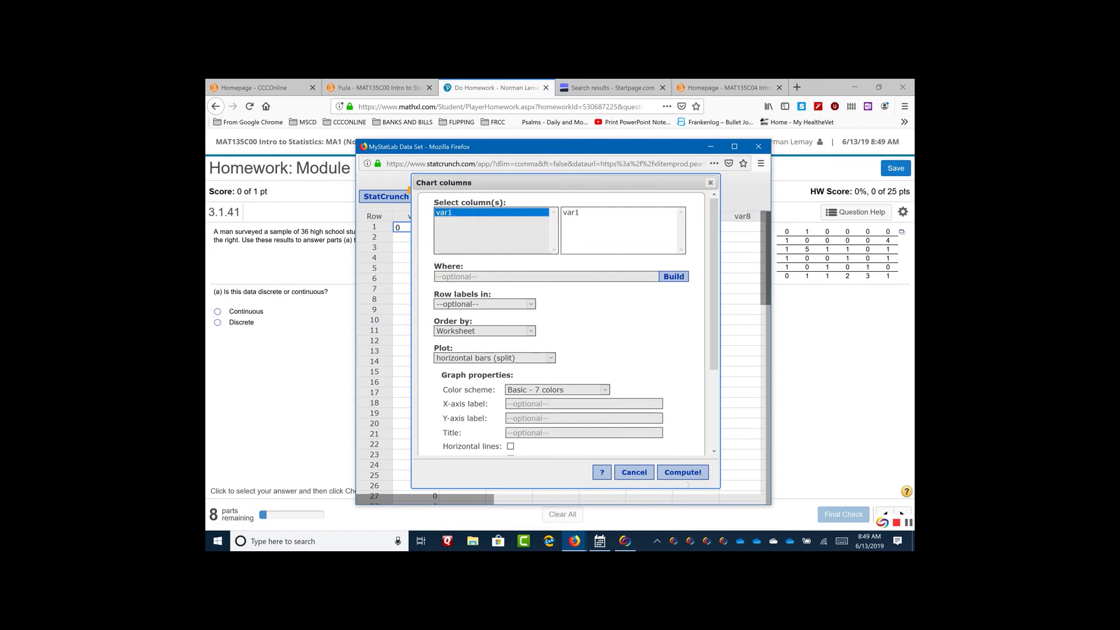
click(684, 472)
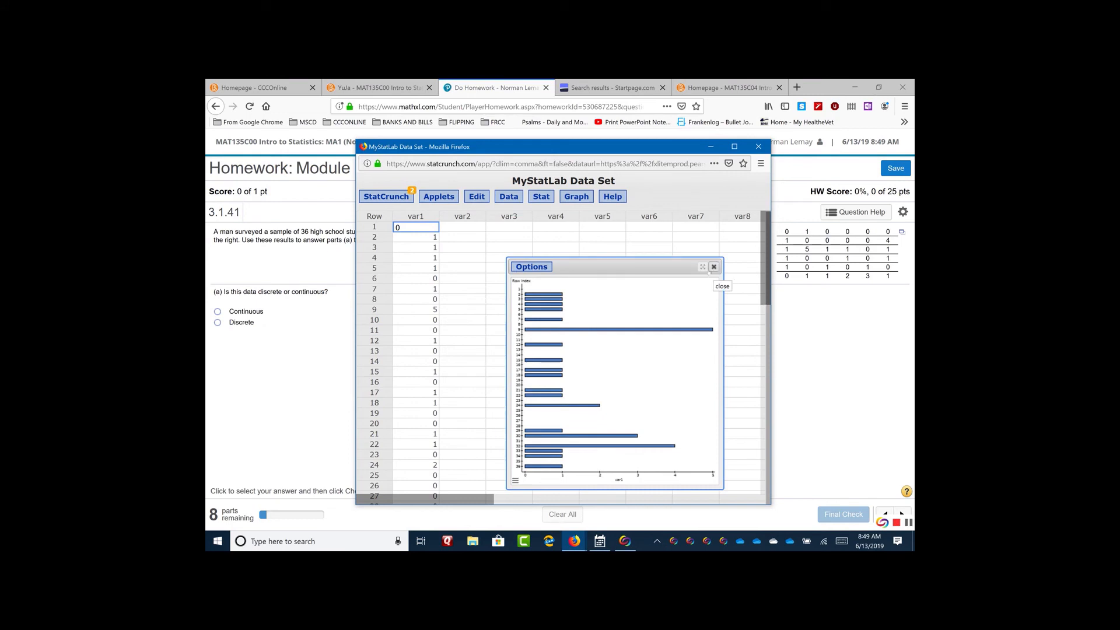
click(713, 267)
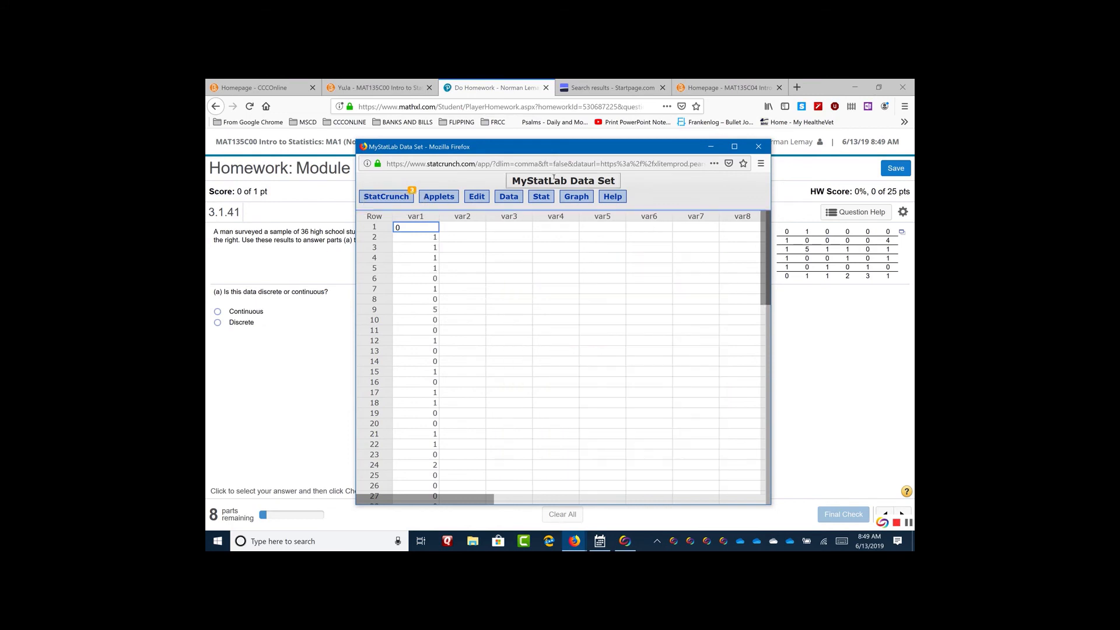
Step: Create a boxplot of var1 using fences to identify outliers, and close the plot window
click(577, 199)
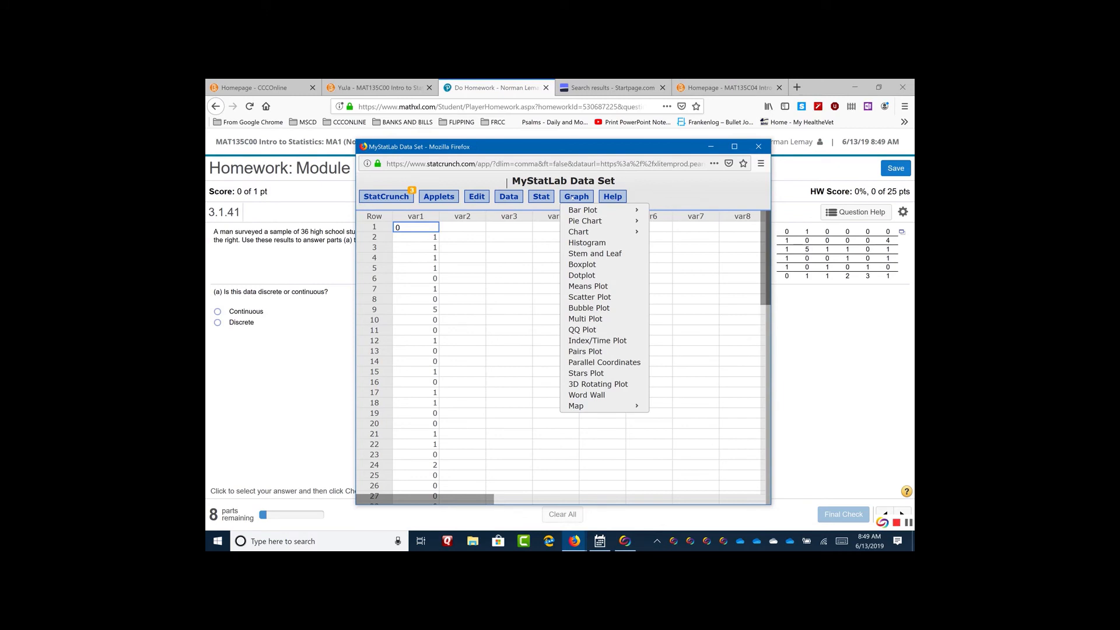
mouse_move(604, 208)
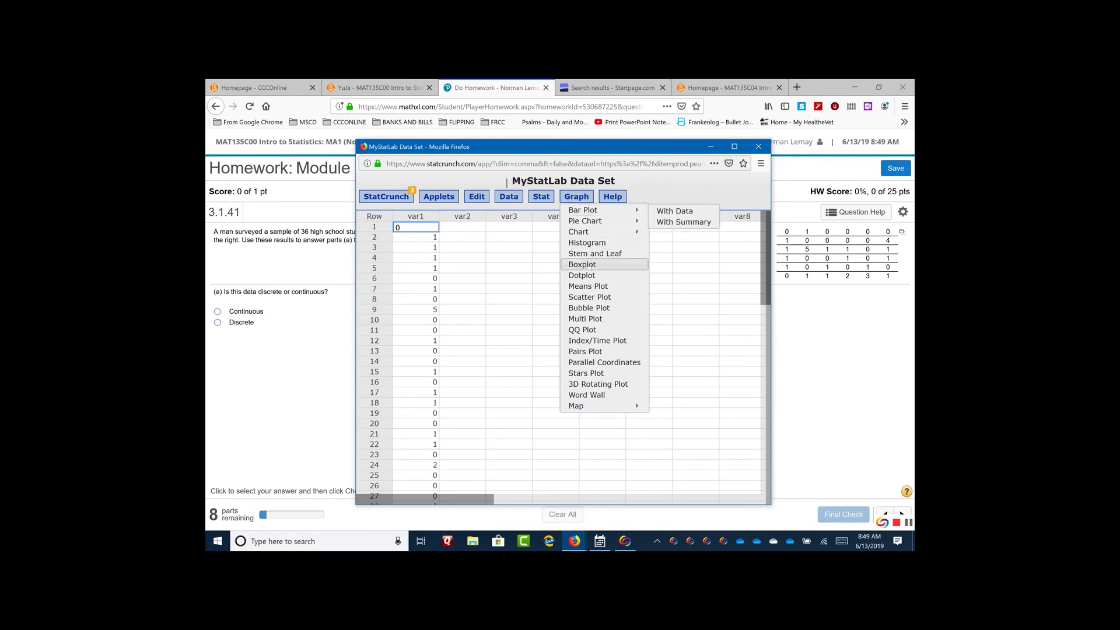
click(589, 266)
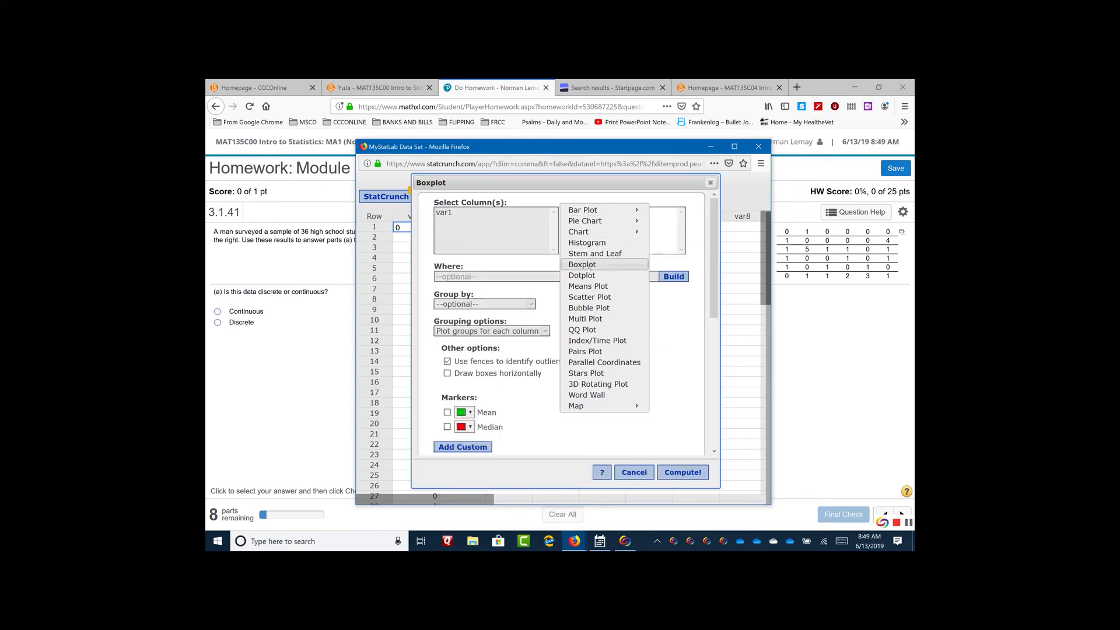
click(490, 208)
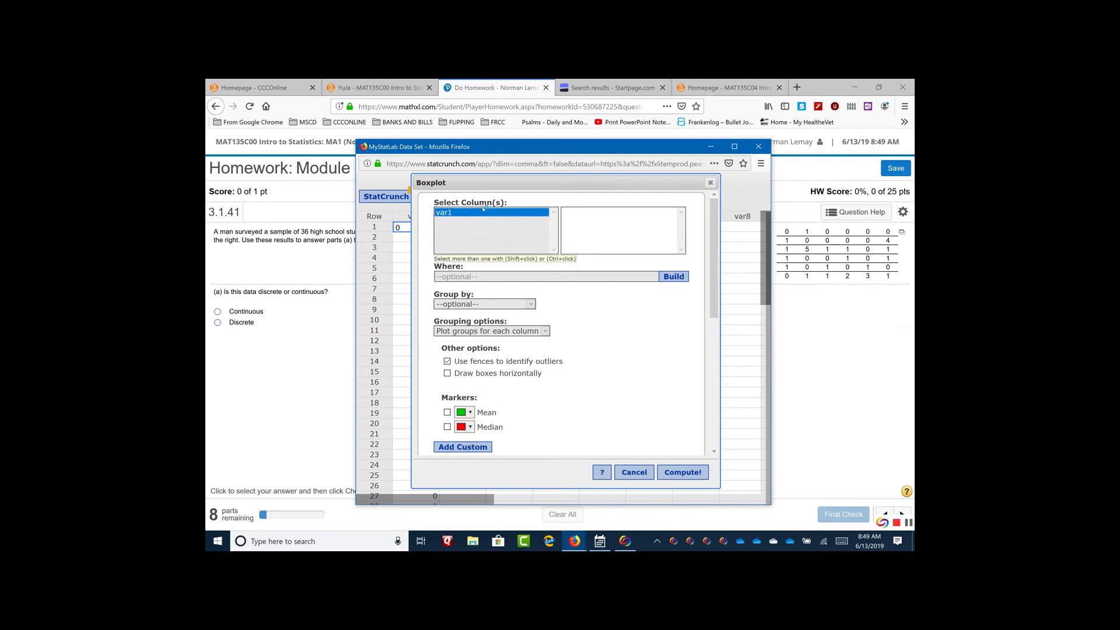
click(680, 472)
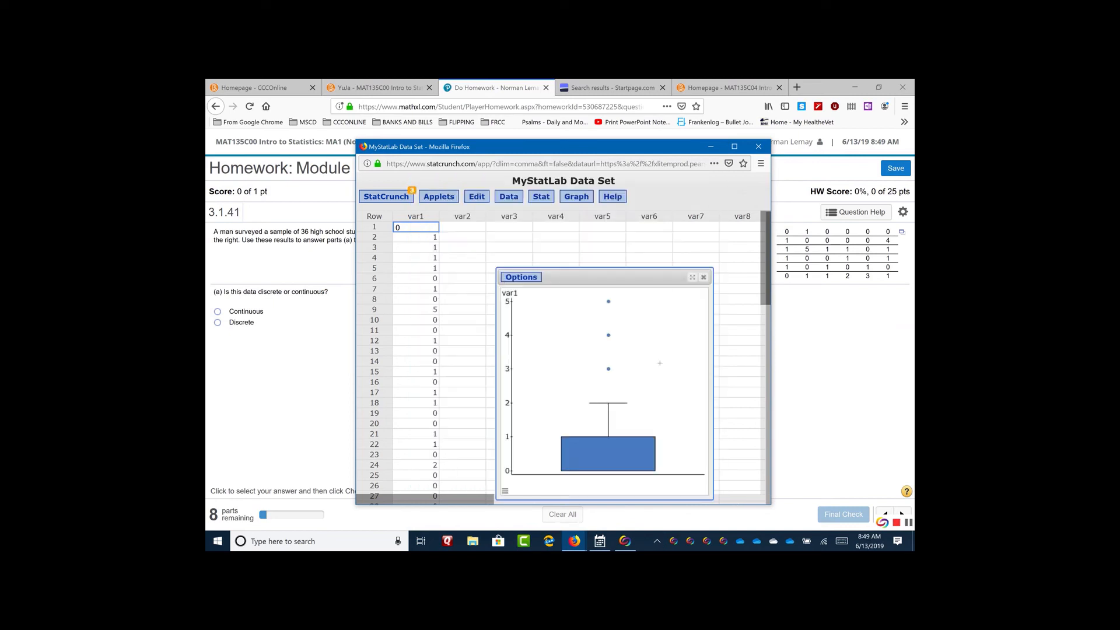
click(703, 277)
Step: Create a stem and leaf plot of var1 with Extreme only outlier trimming, and close its results window
click(568, 198)
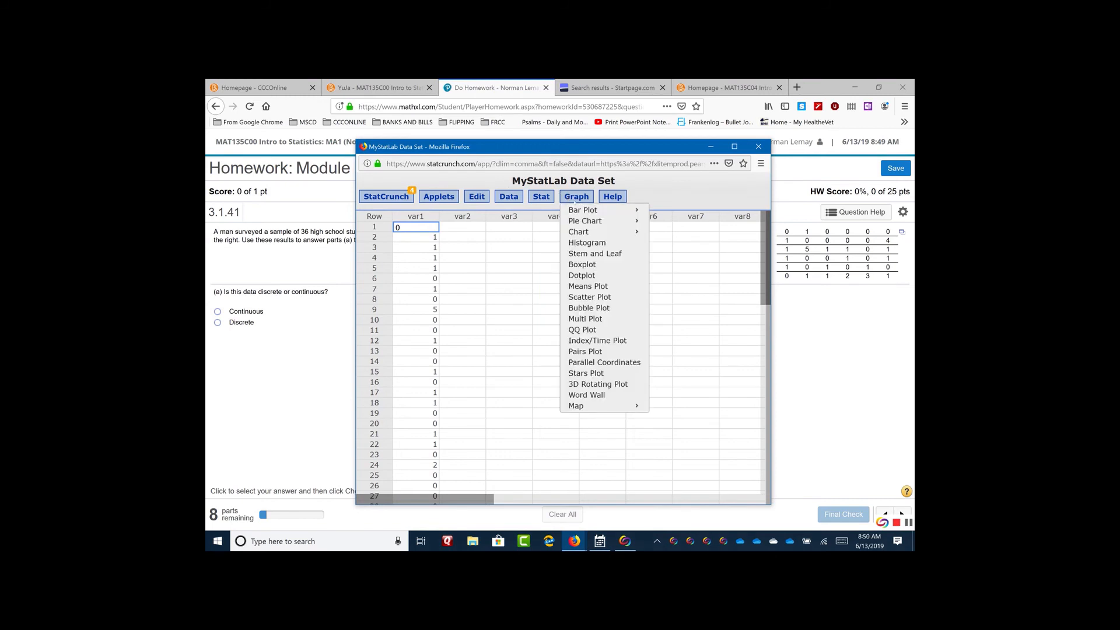
click(589, 254)
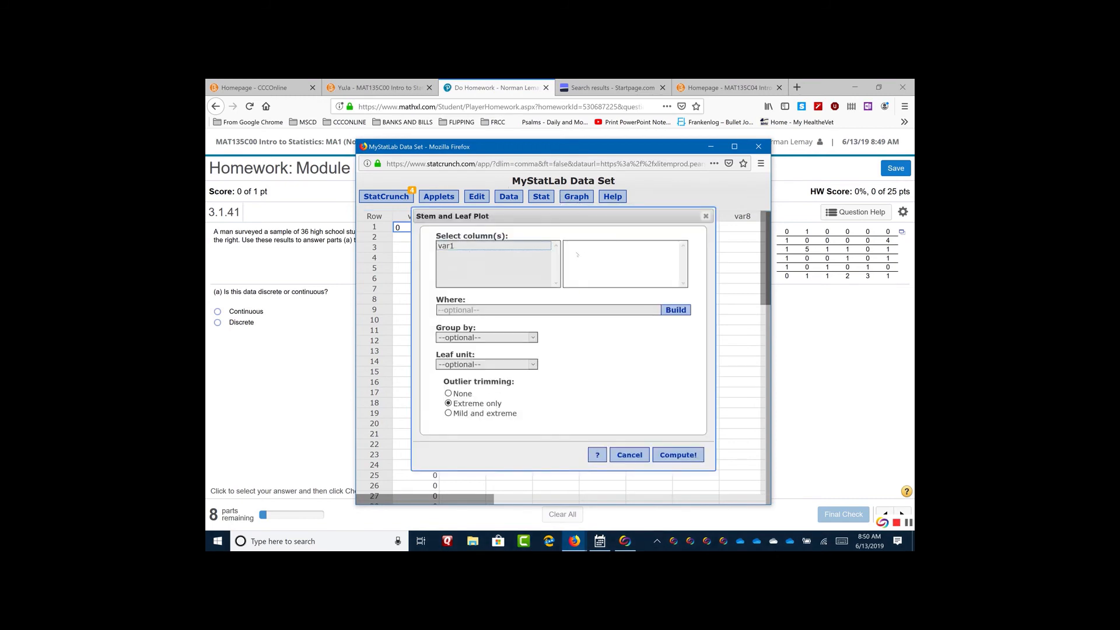
click(467, 249)
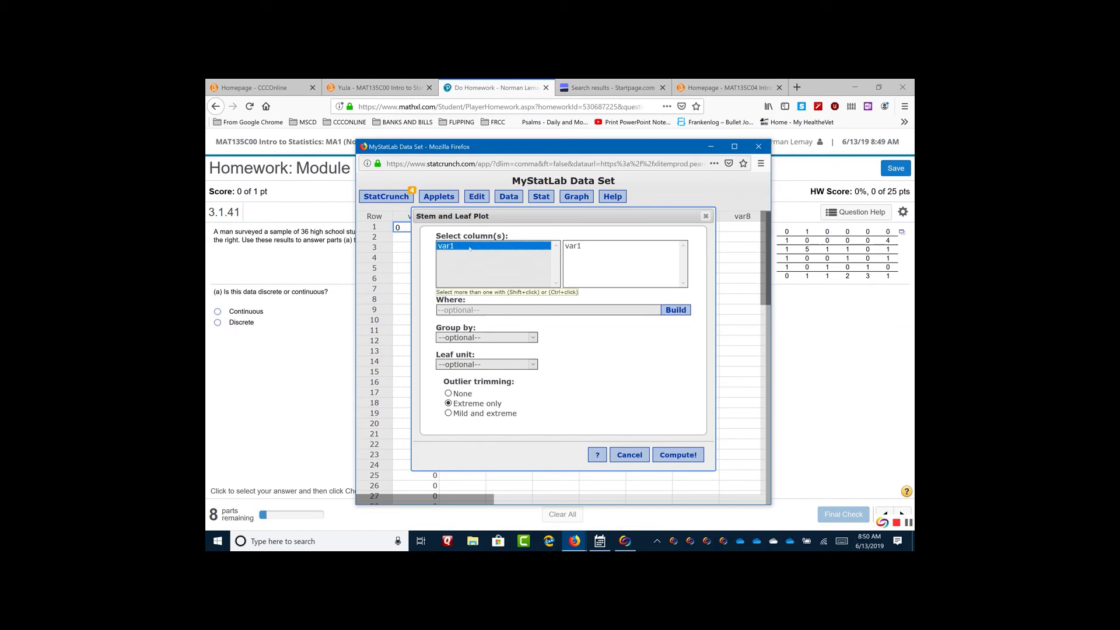
click(677, 454)
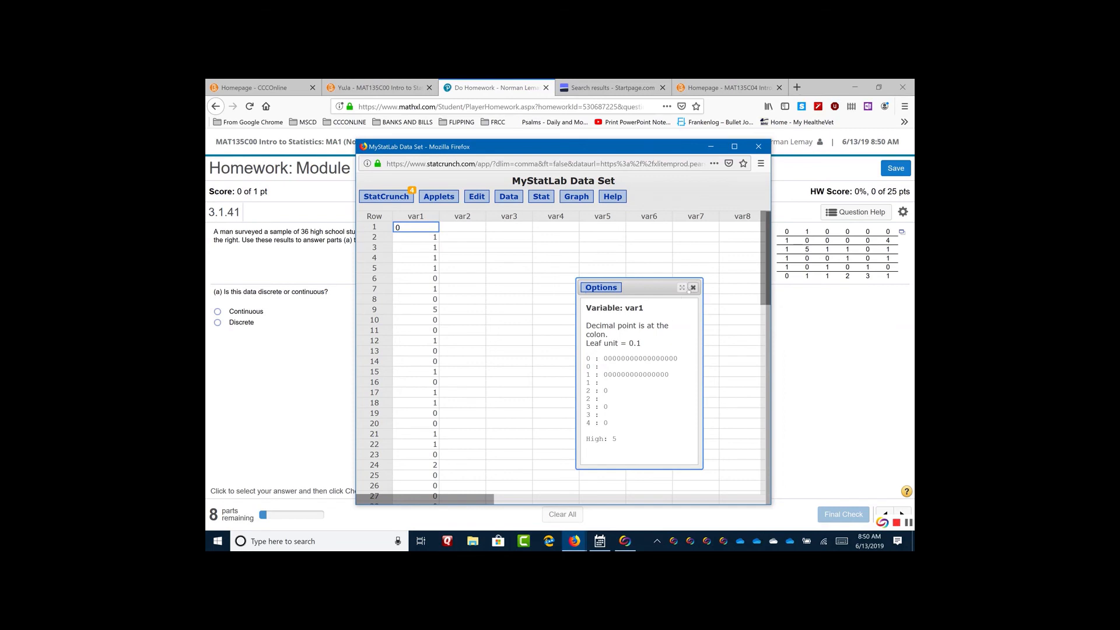
click(592, 289)
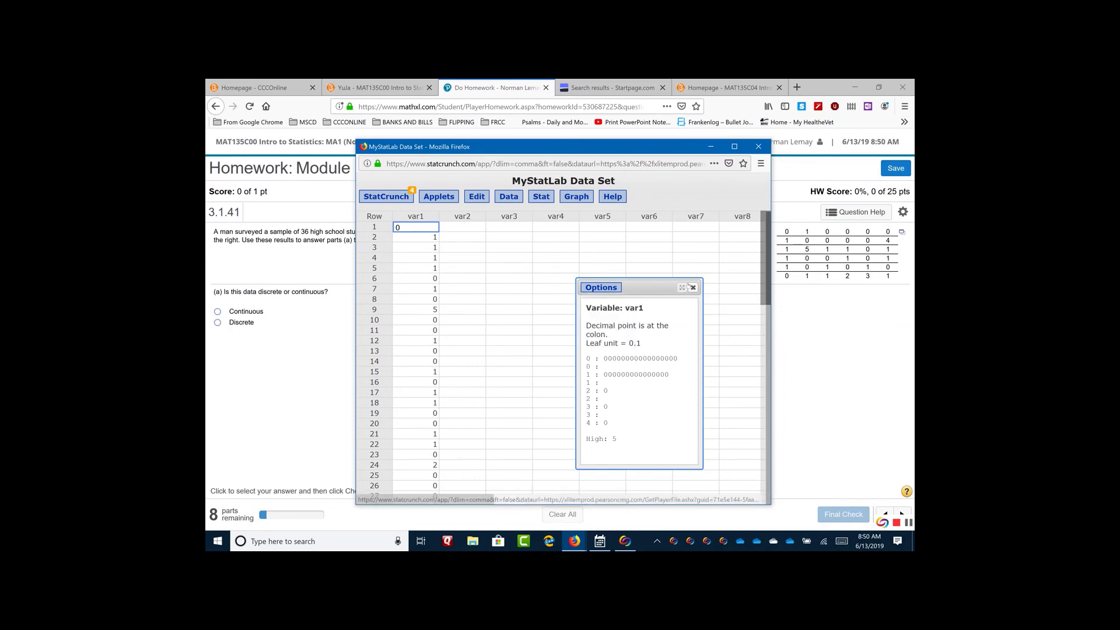
click(693, 288)
Step: Create a frequency histogram of var1 with the default bins
click(567, 200)
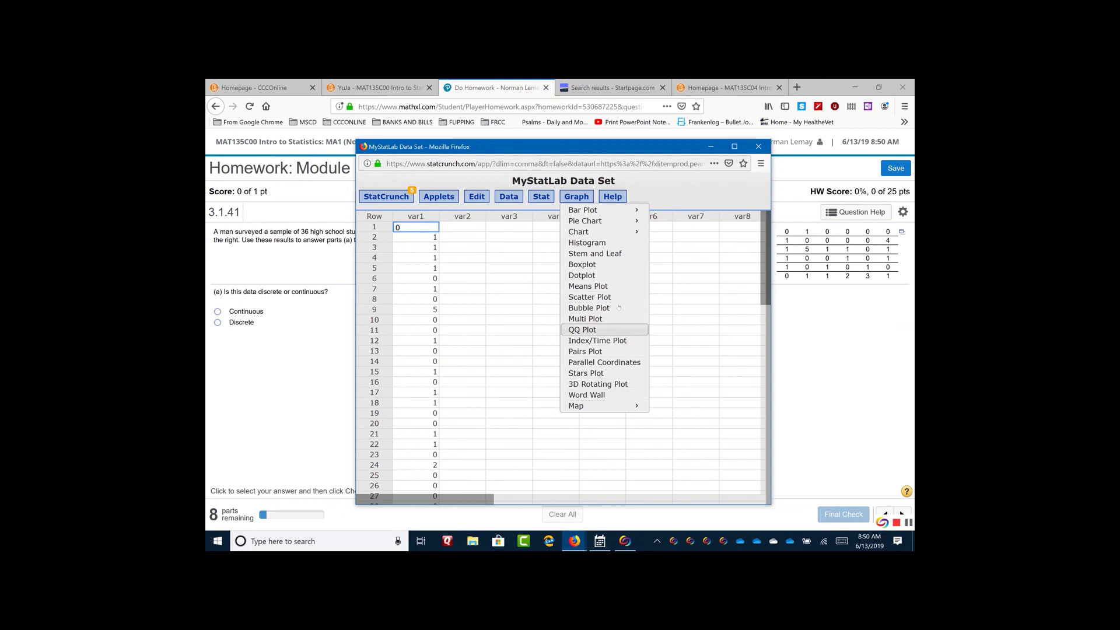
click(608, 241)
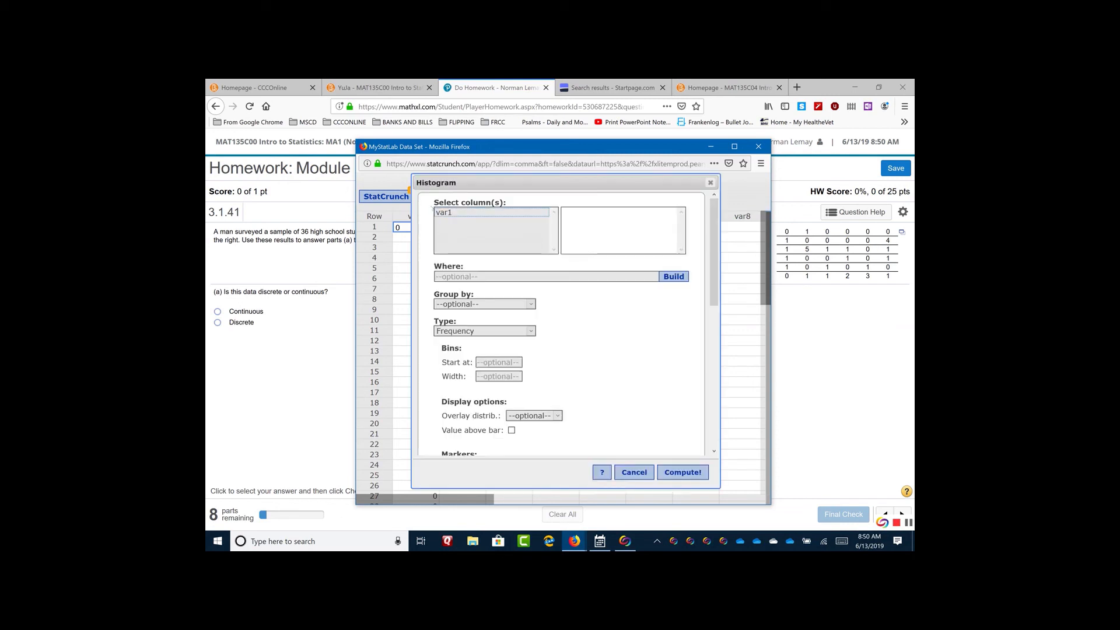
click(458, 213)
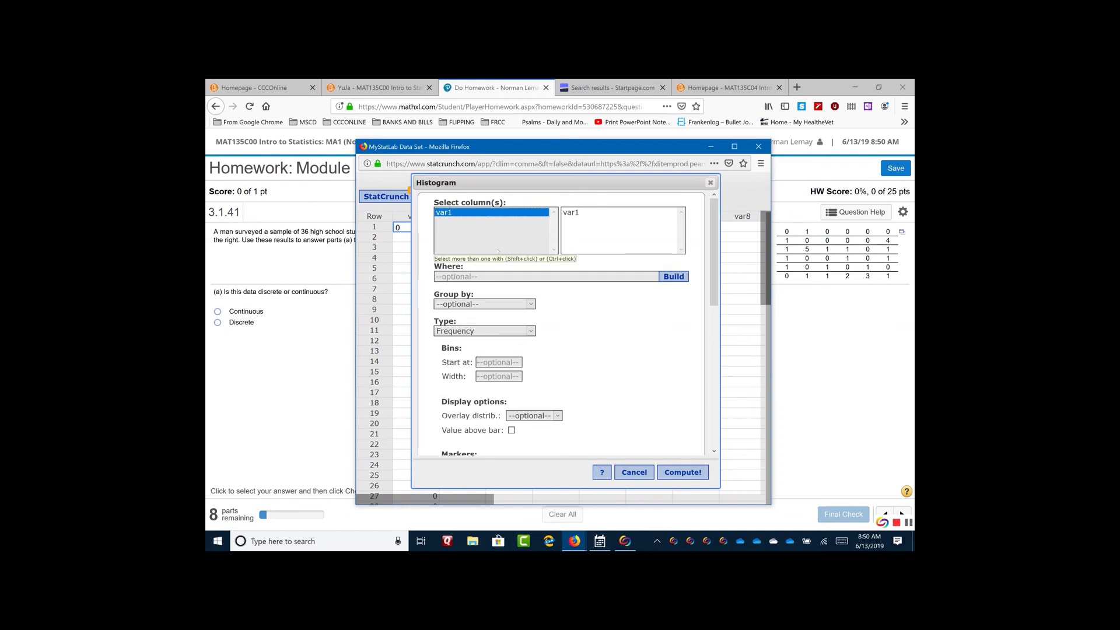
click(674, 477)
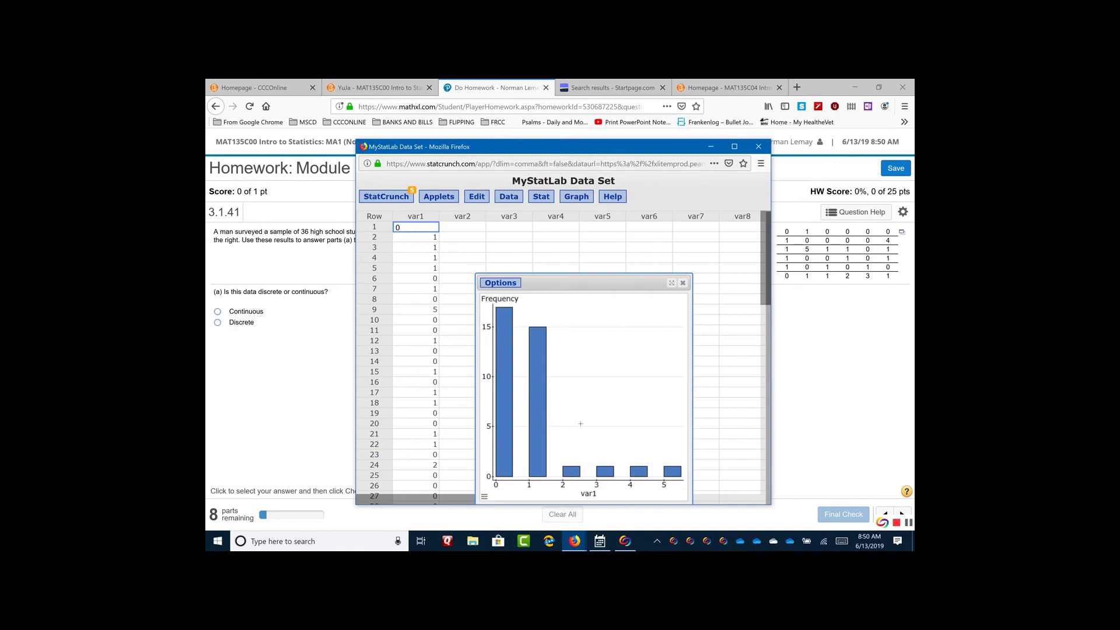
Step: Return to the homework question, answer part (a) as Discrete and check the answer
click(843, 410)
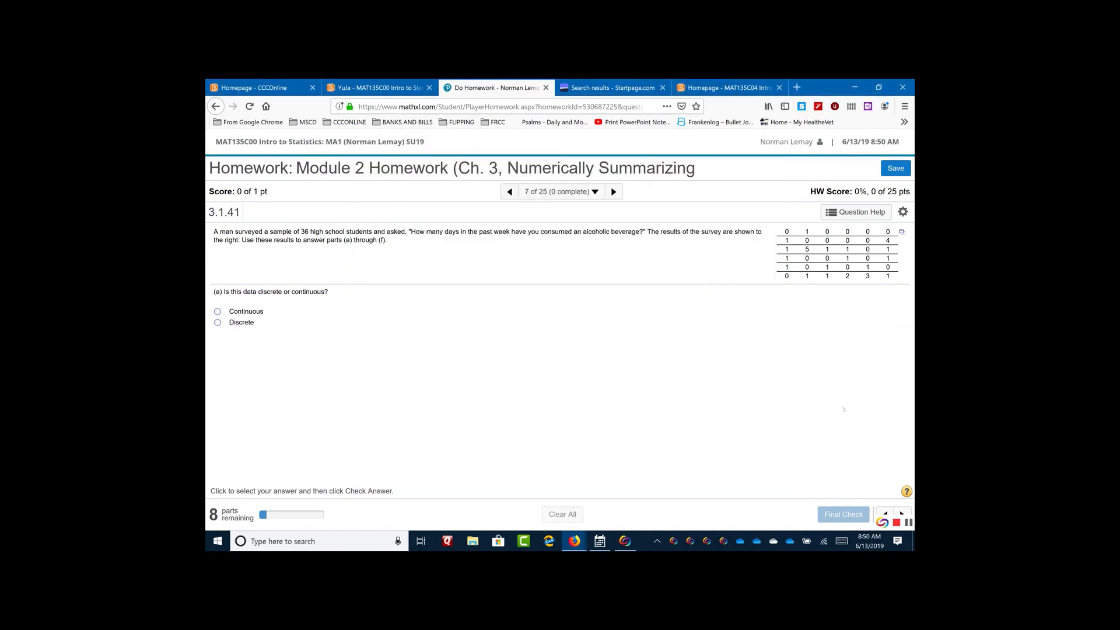
click(217, 322)
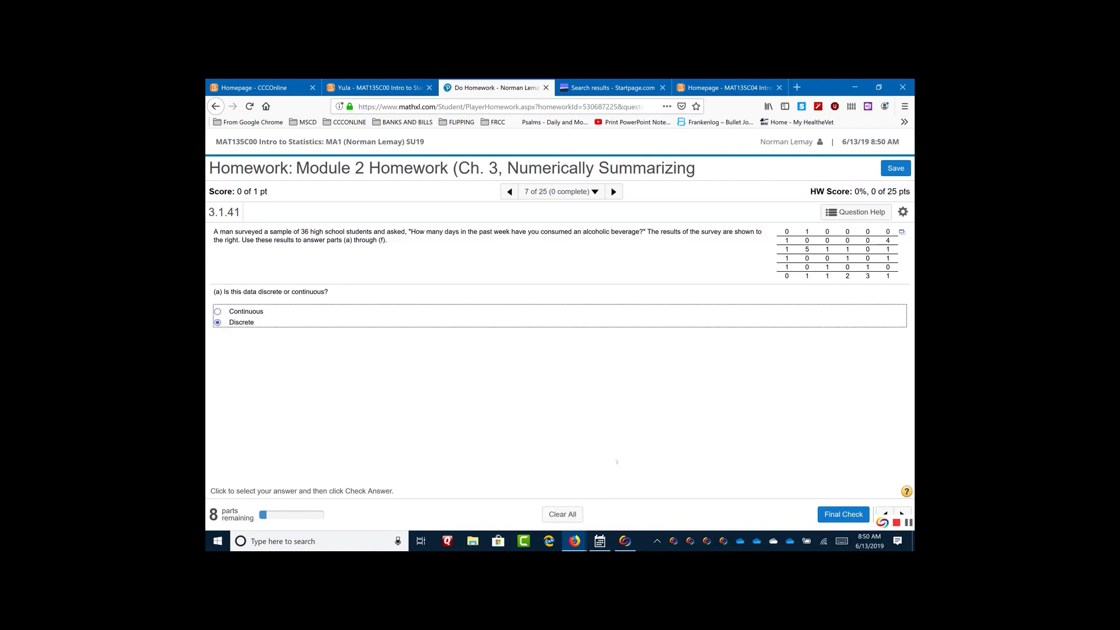
click(849, 514)
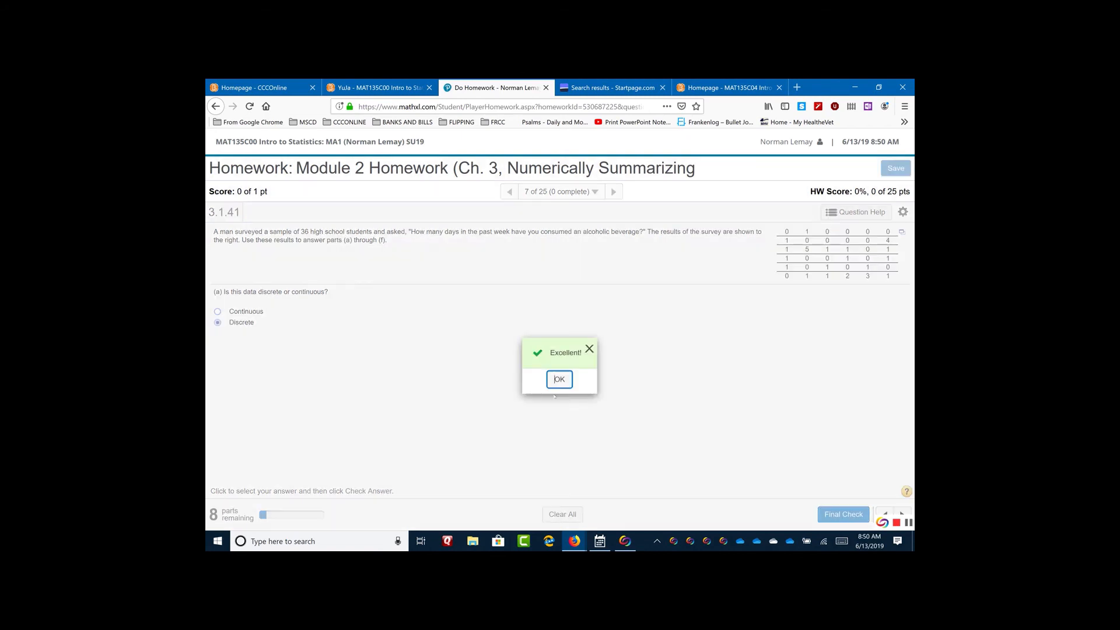
click(557, 380)
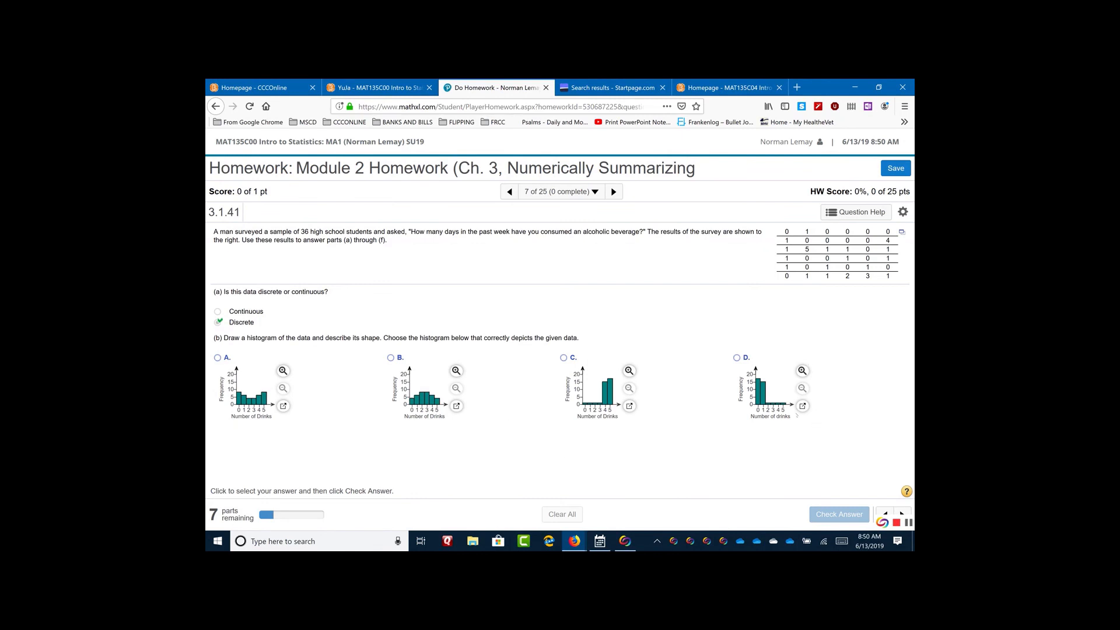
Step: Enlarge answer option D's histogram, compare it side by side with the resized StatCrunch histogram window, and close the enlarged view
click(799, 406)
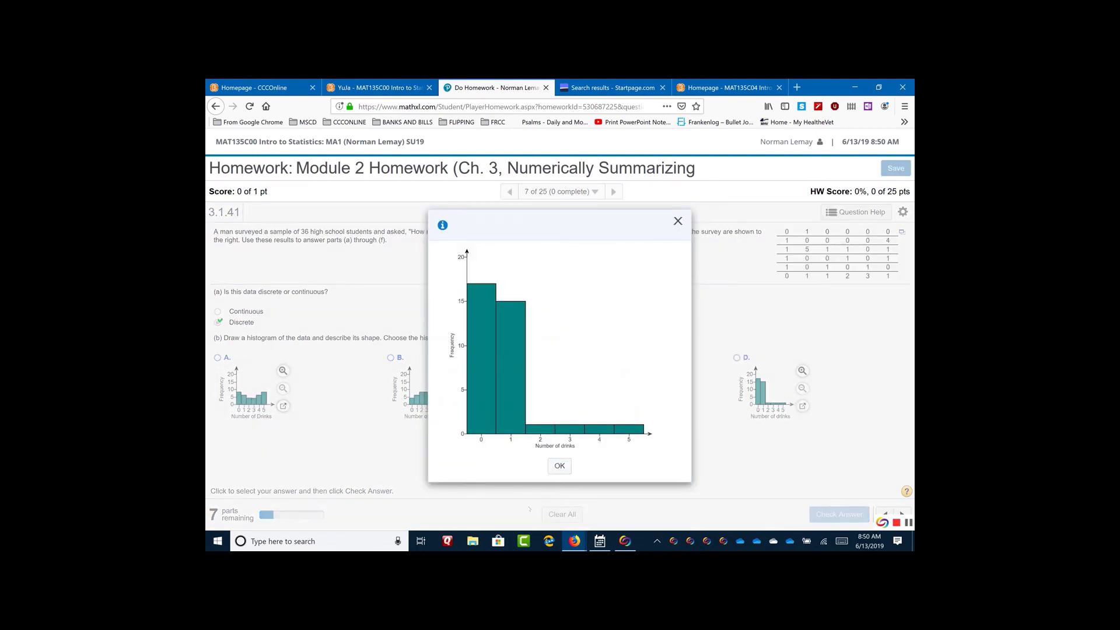
click(575, 541)
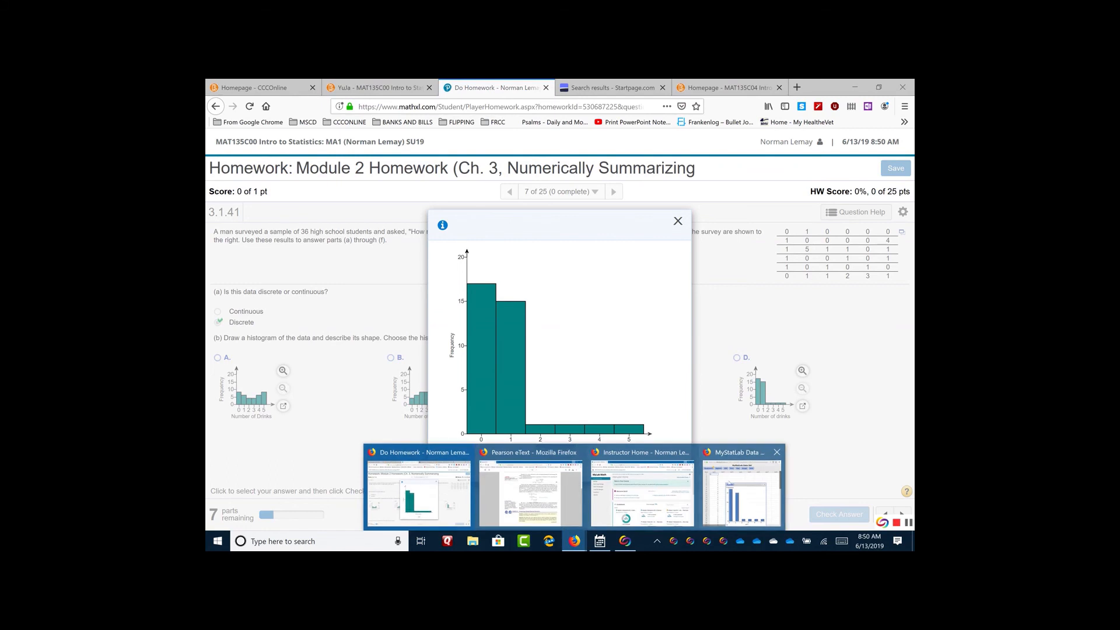
click(732, 489)
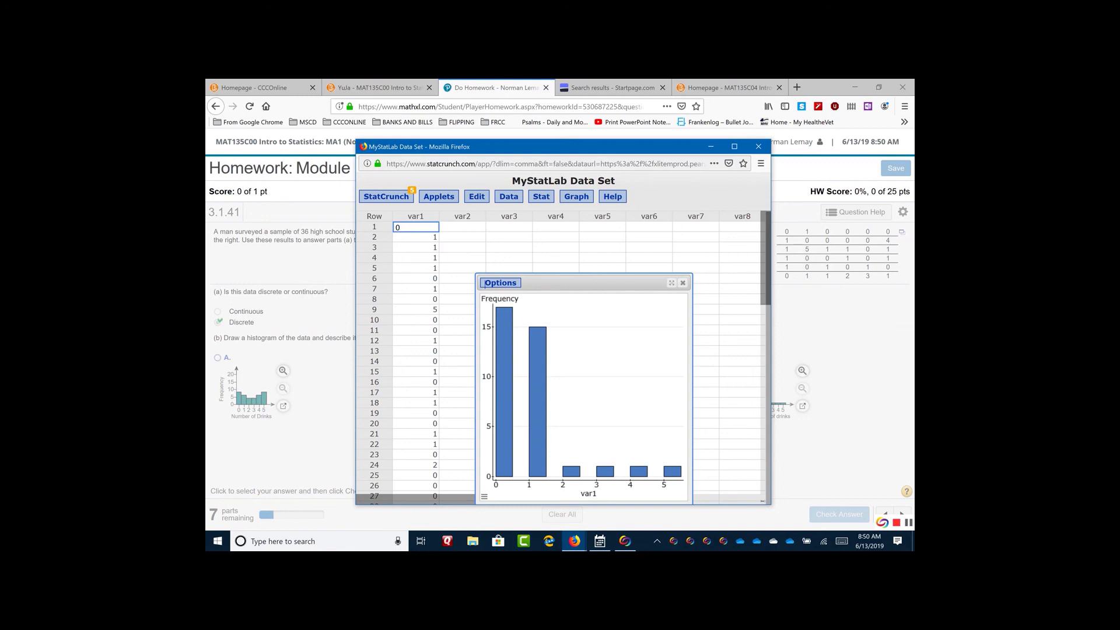
drag(766, 500, 605, 422)
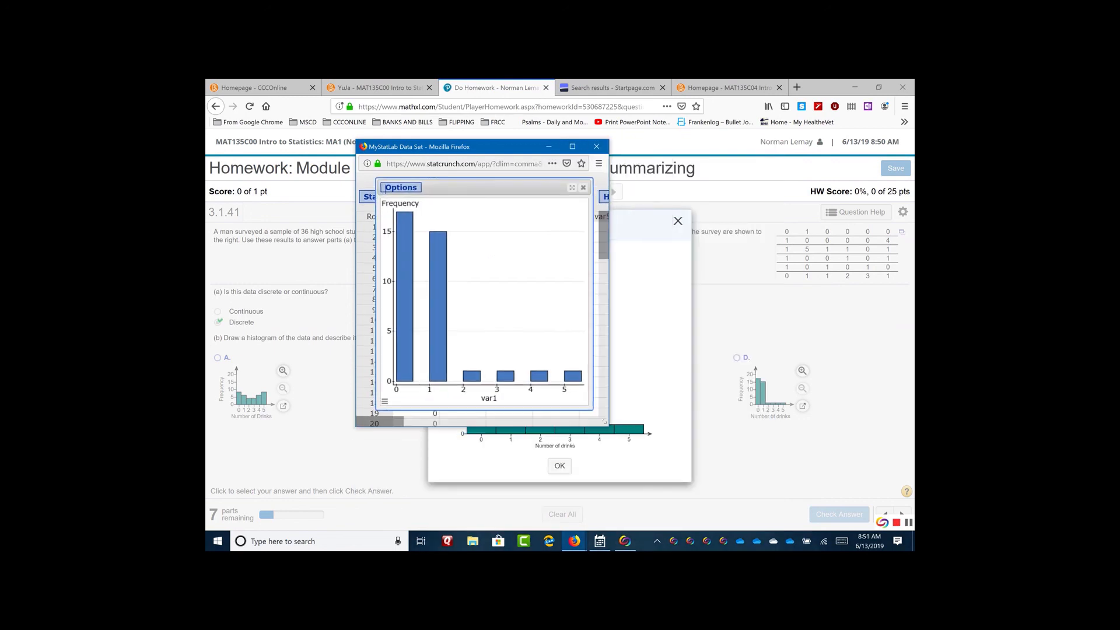
drag(491, 151, 794, 167)
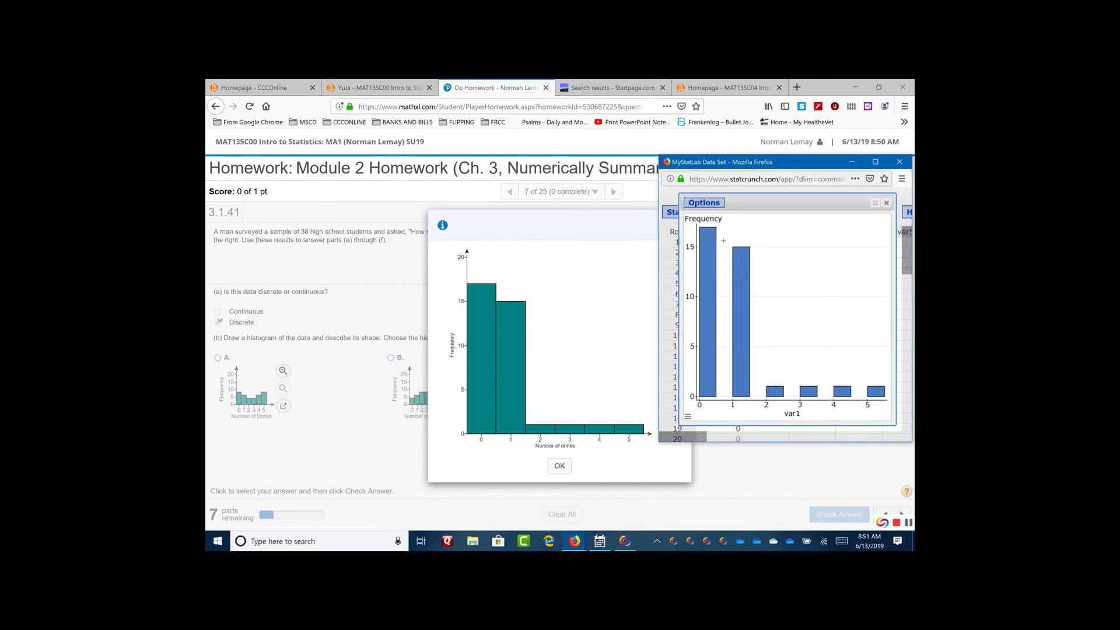
click(627, 319)
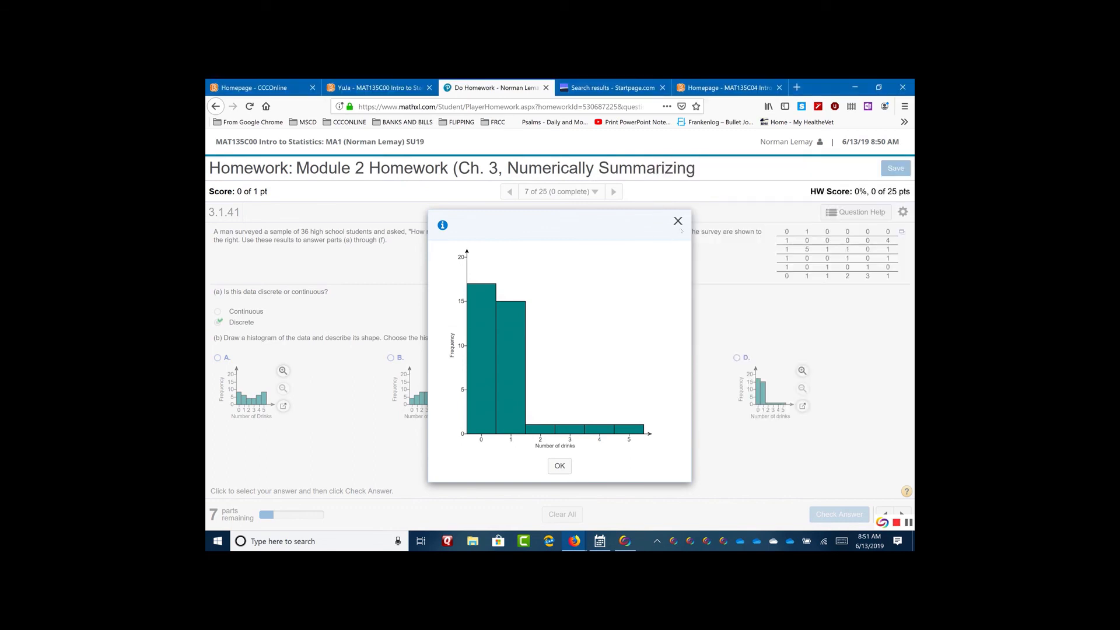
click(677, 222)
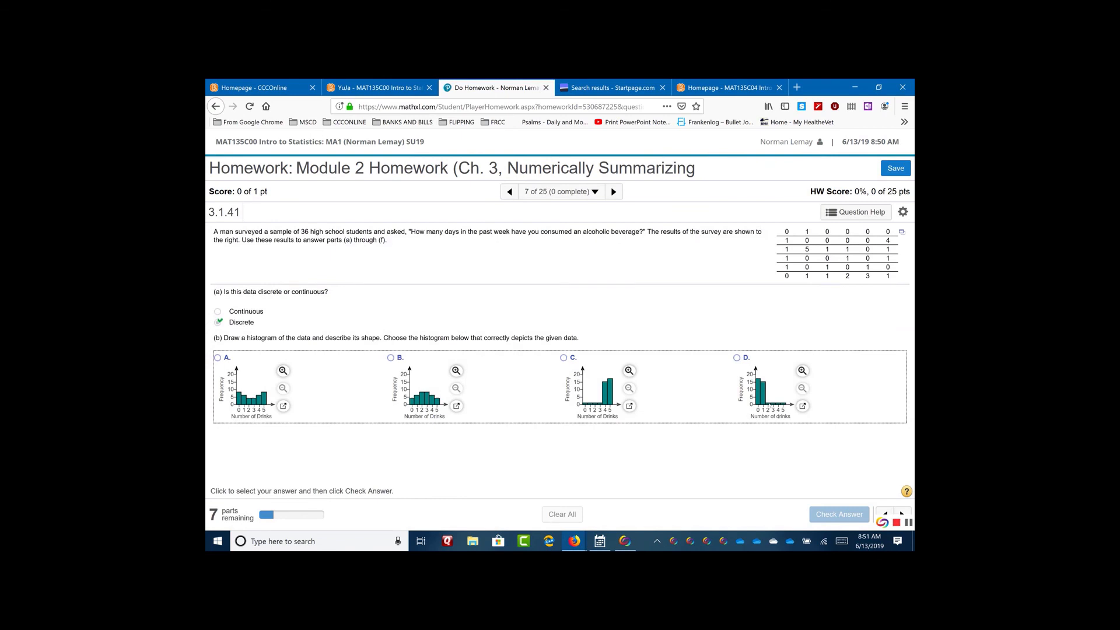
Step: Choose histogram D as the answer for part (b) and check it
click(736, 358)
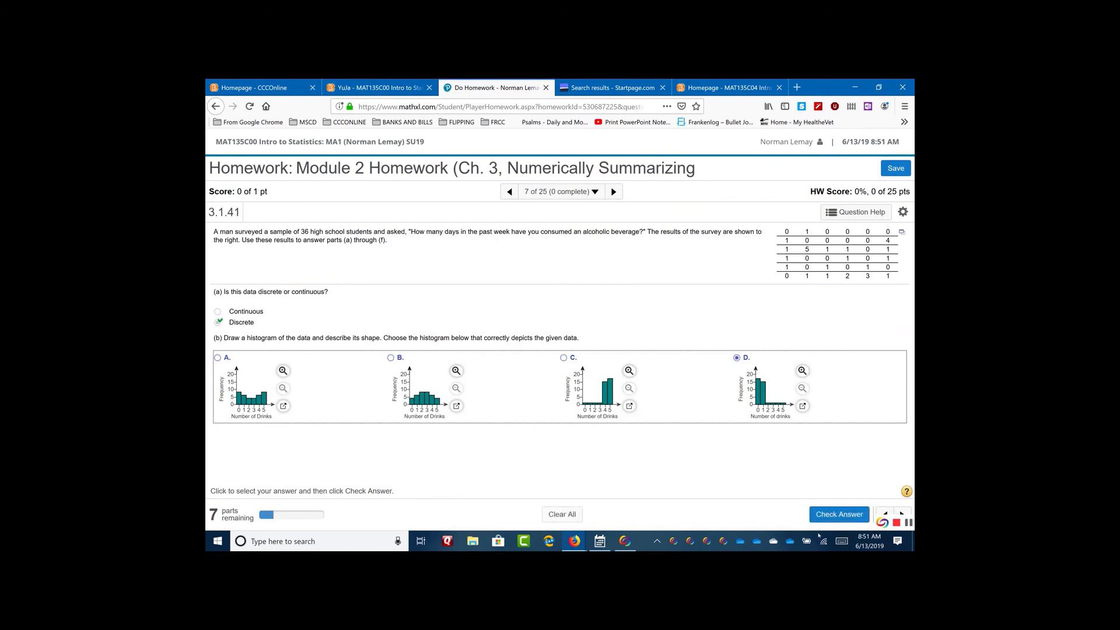
click(838, 514)
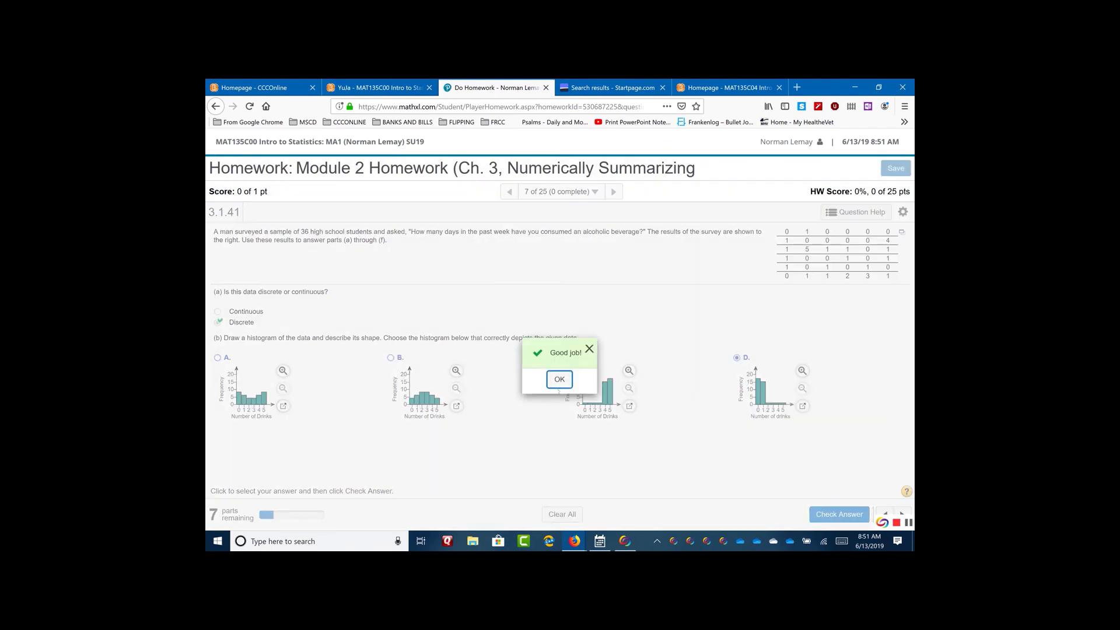
click(556, 380)
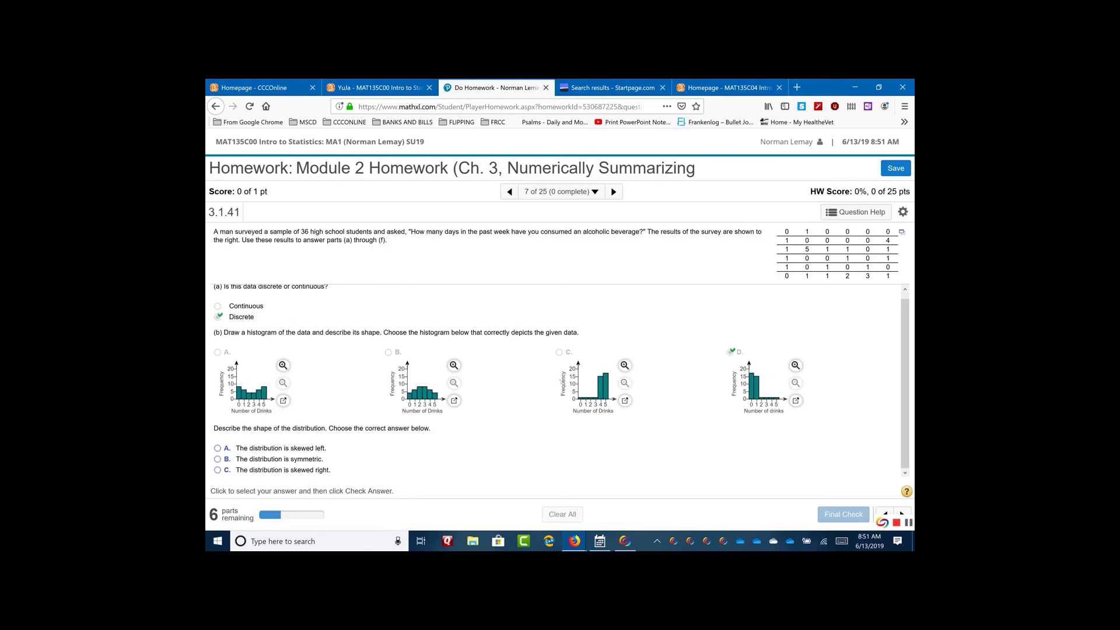